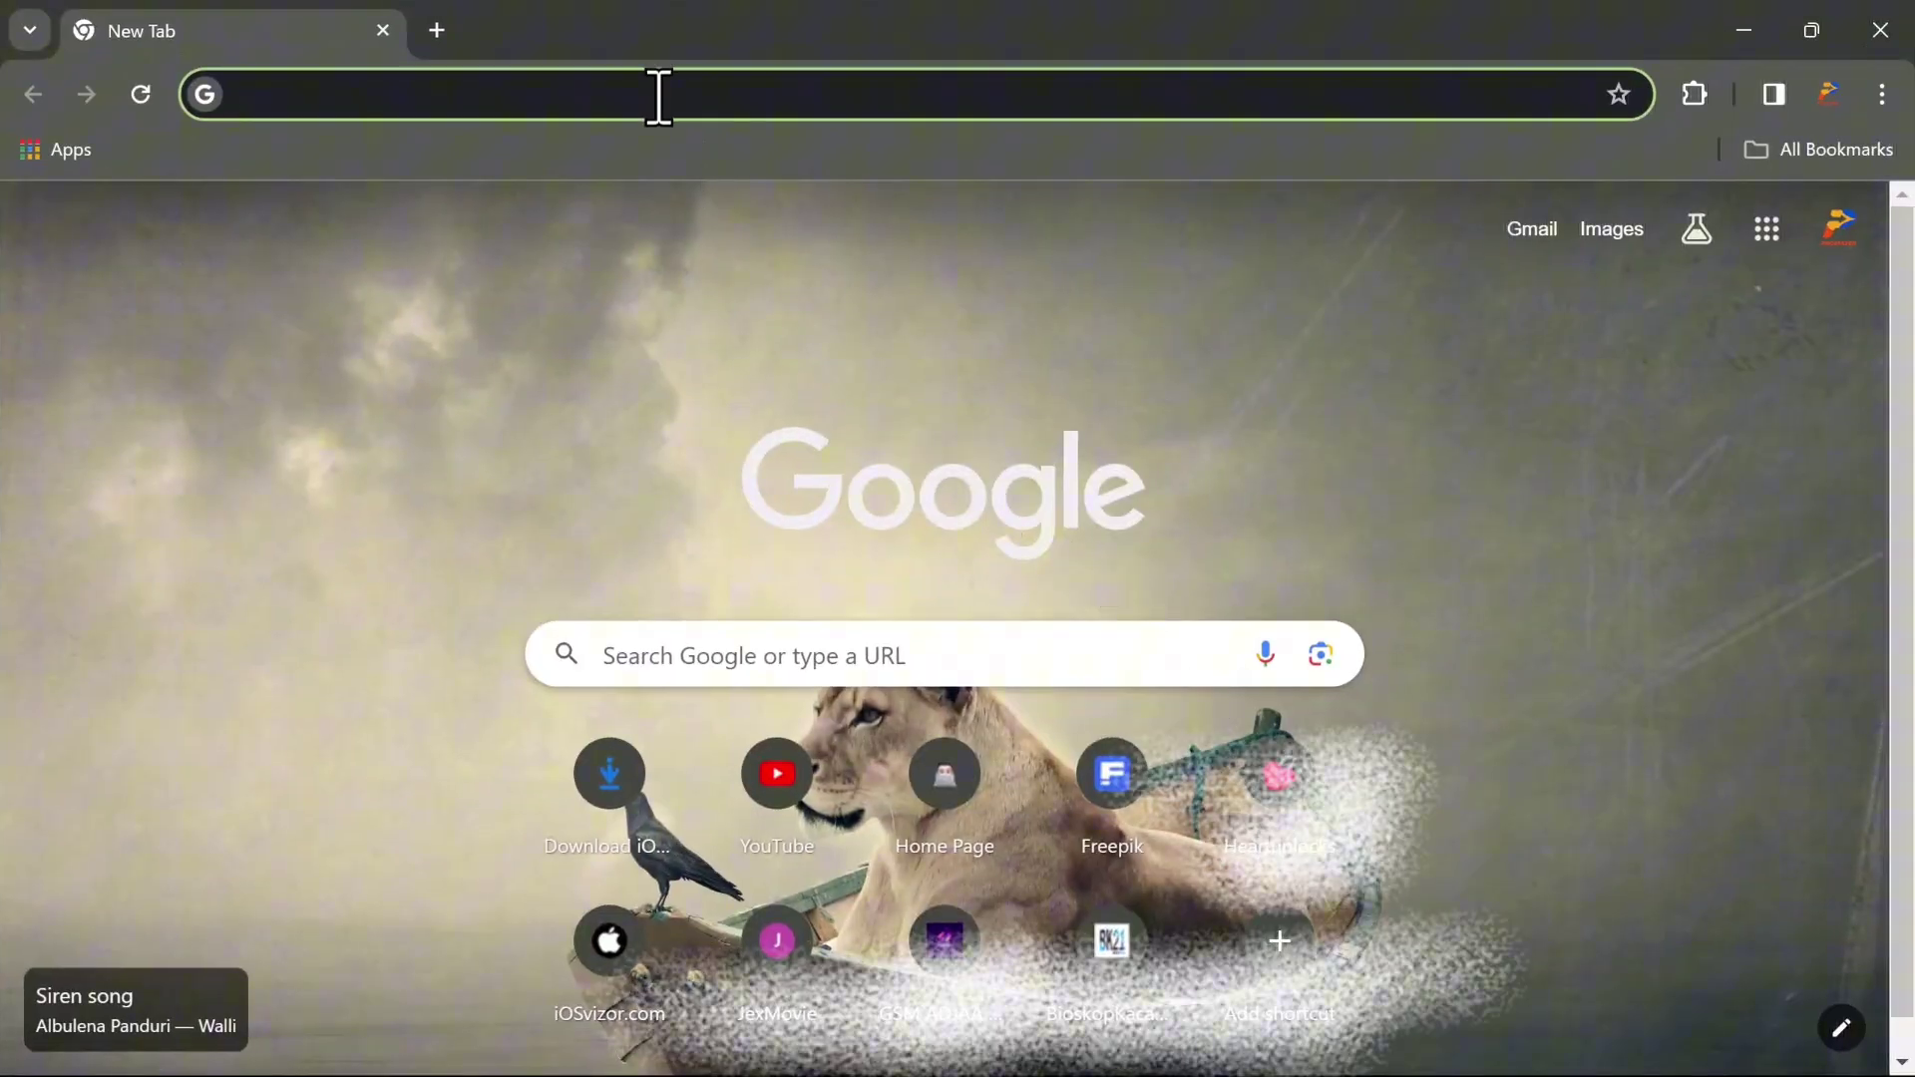
Load itoolab.com/unlock-iphone/ in Chrome and download the free Windows trial, unlockgo.exe.
right_click(659, 95)
click(832, 386)
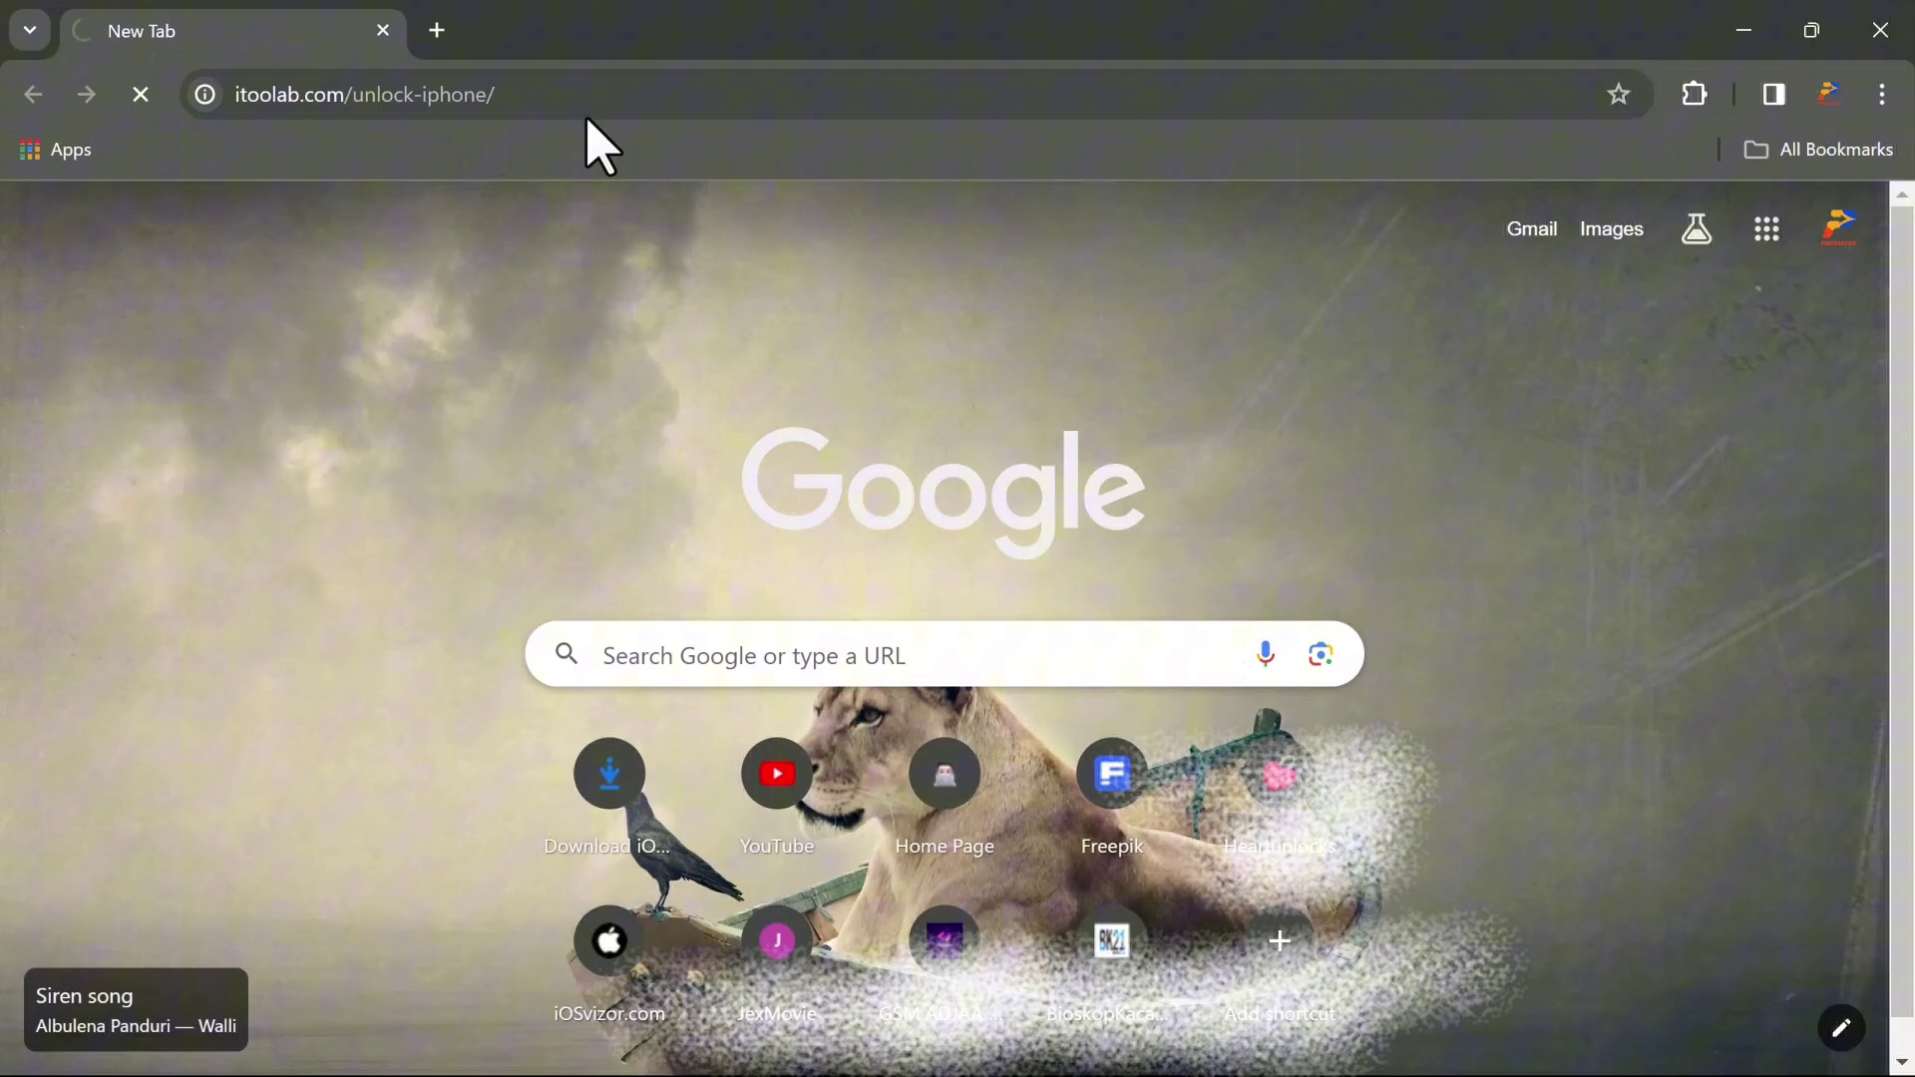
click(359, 94)
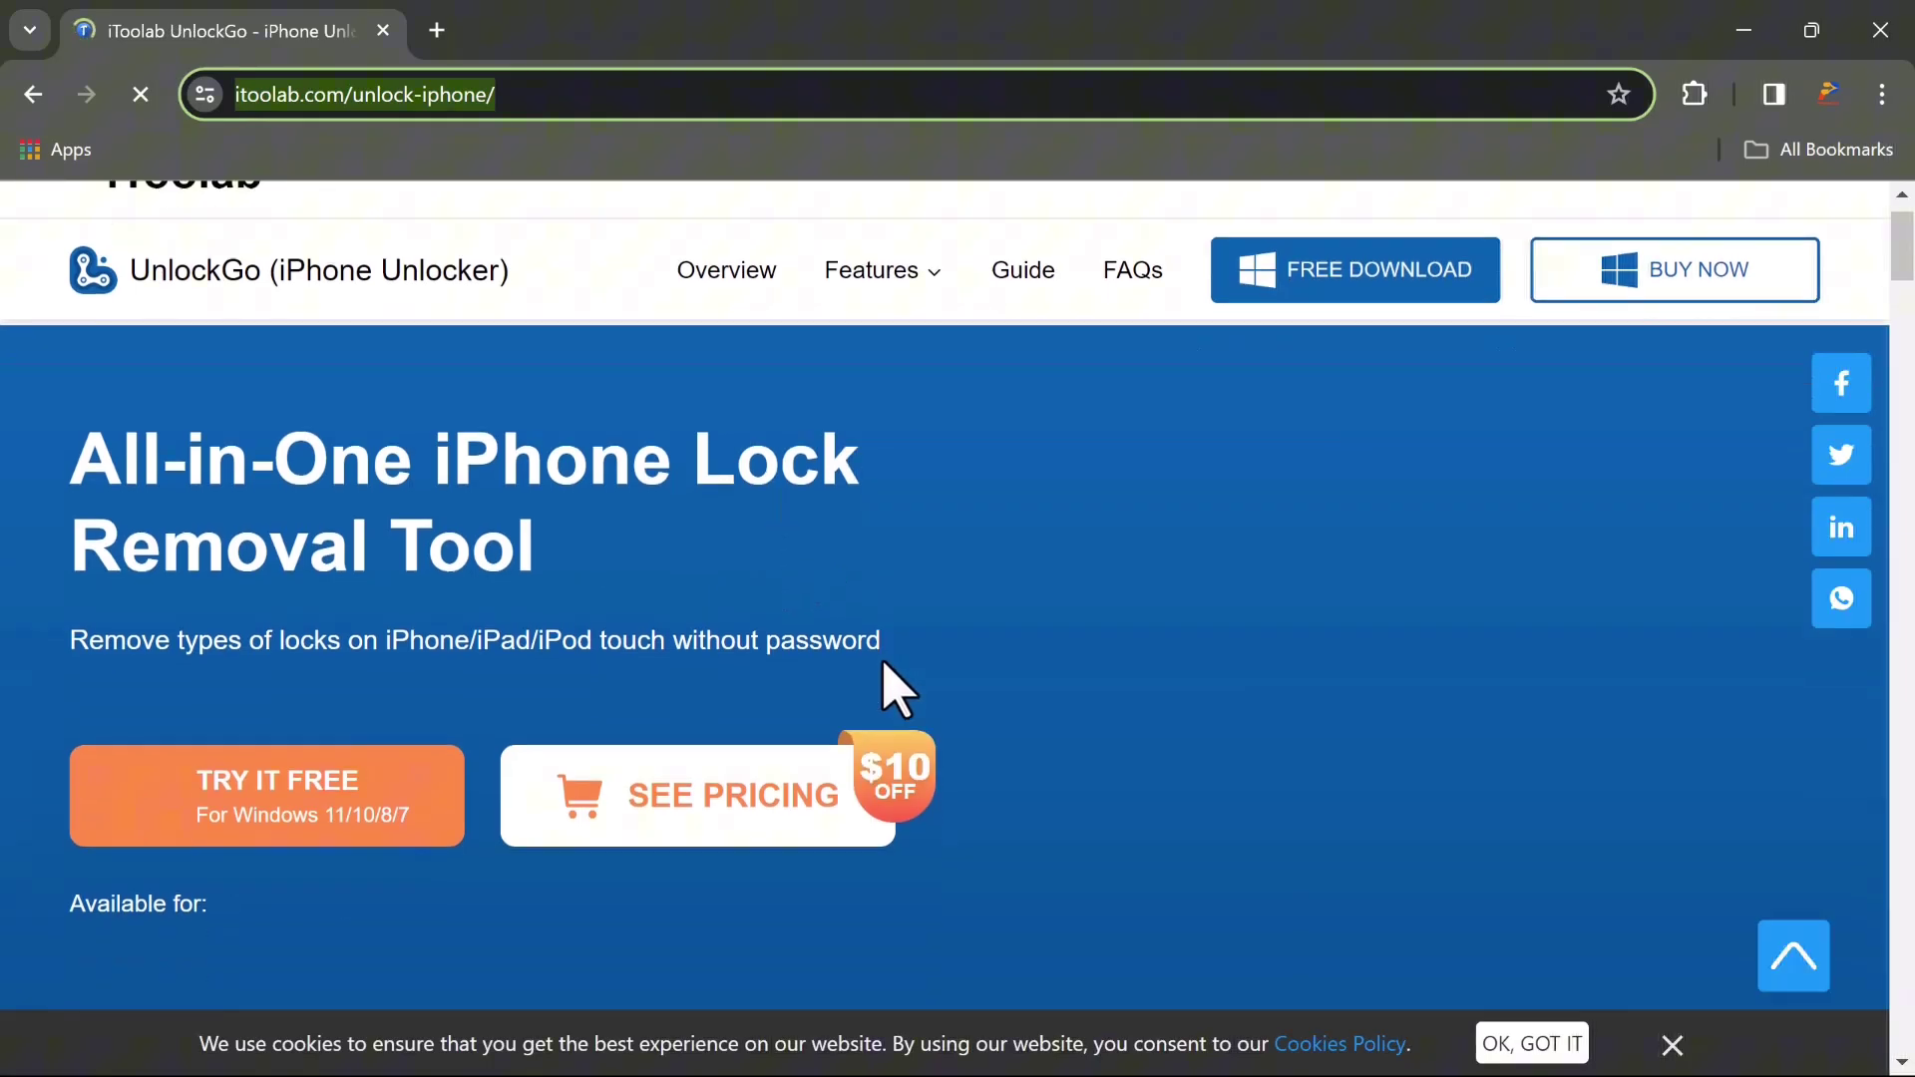
scroll(885, 684, down, 3)
scroll(864, 681, up, 2)
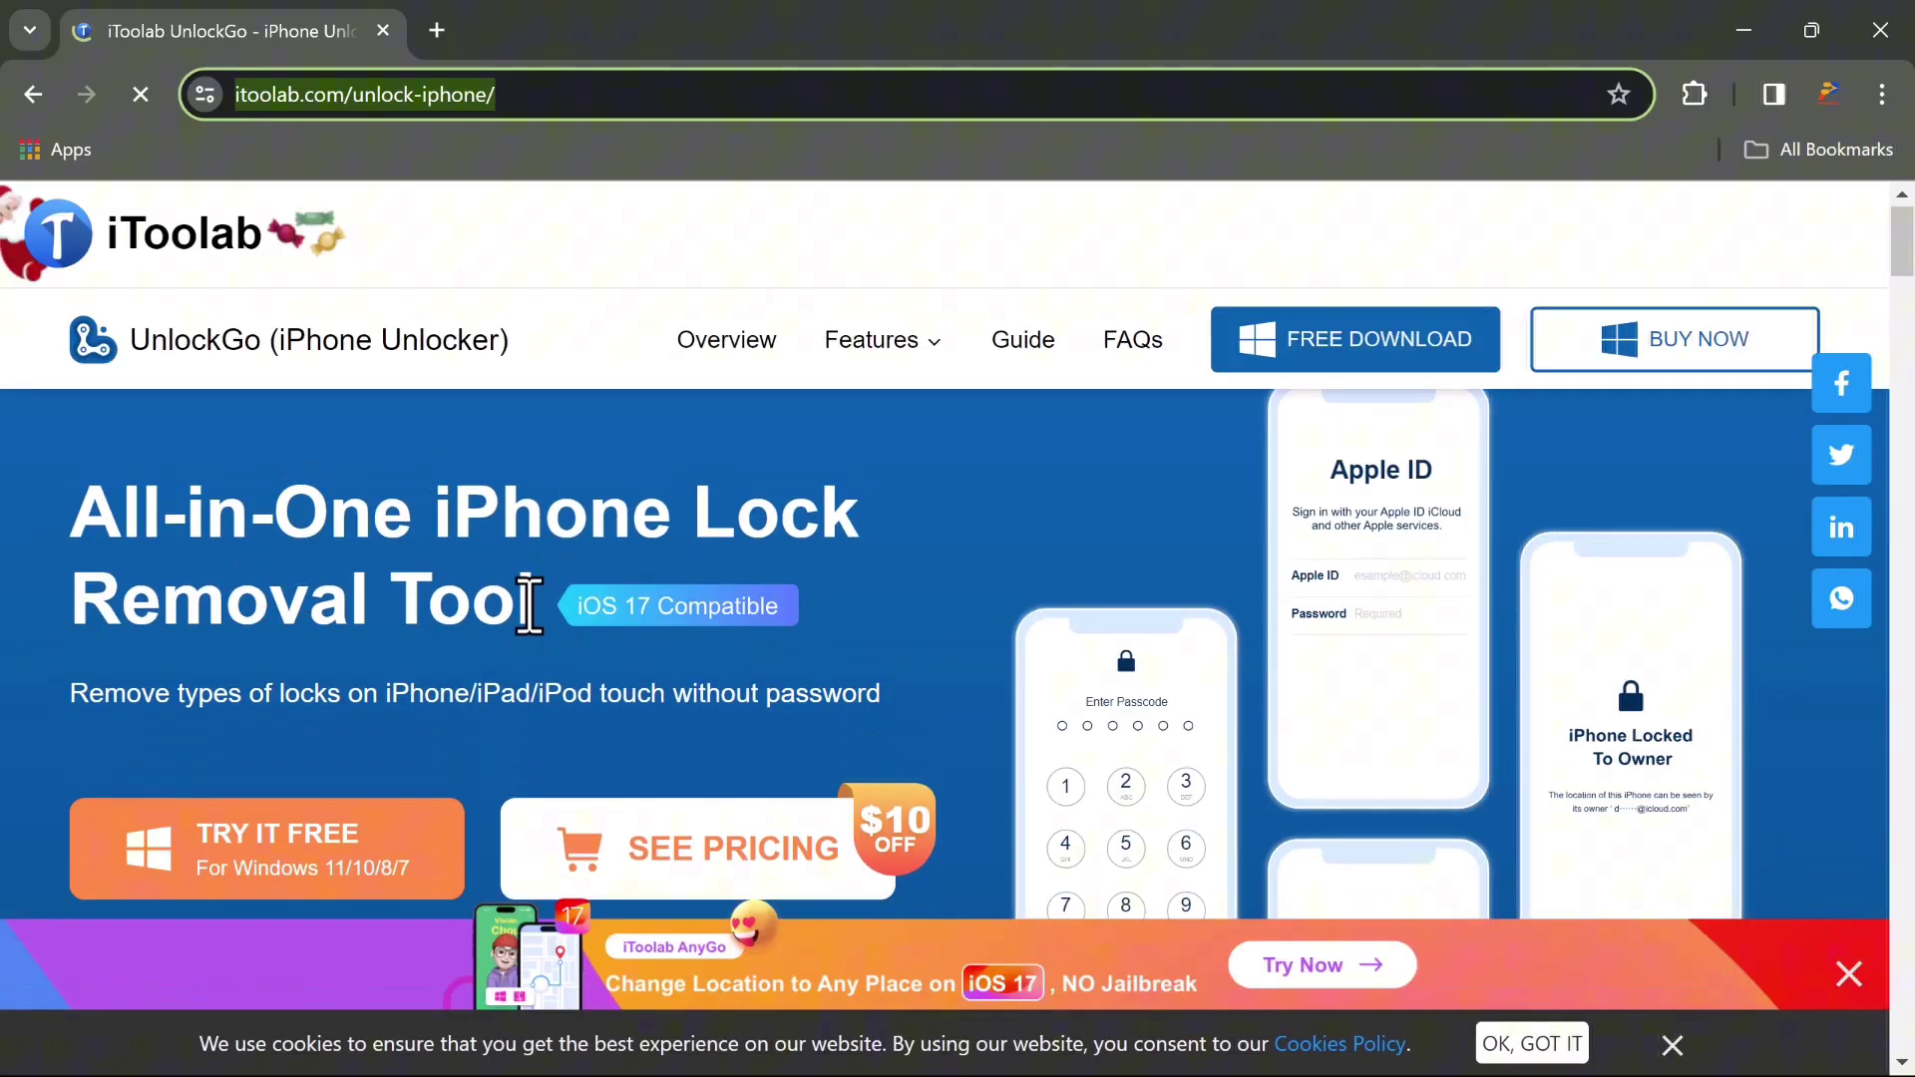
scroll(494, 495, down, 1)
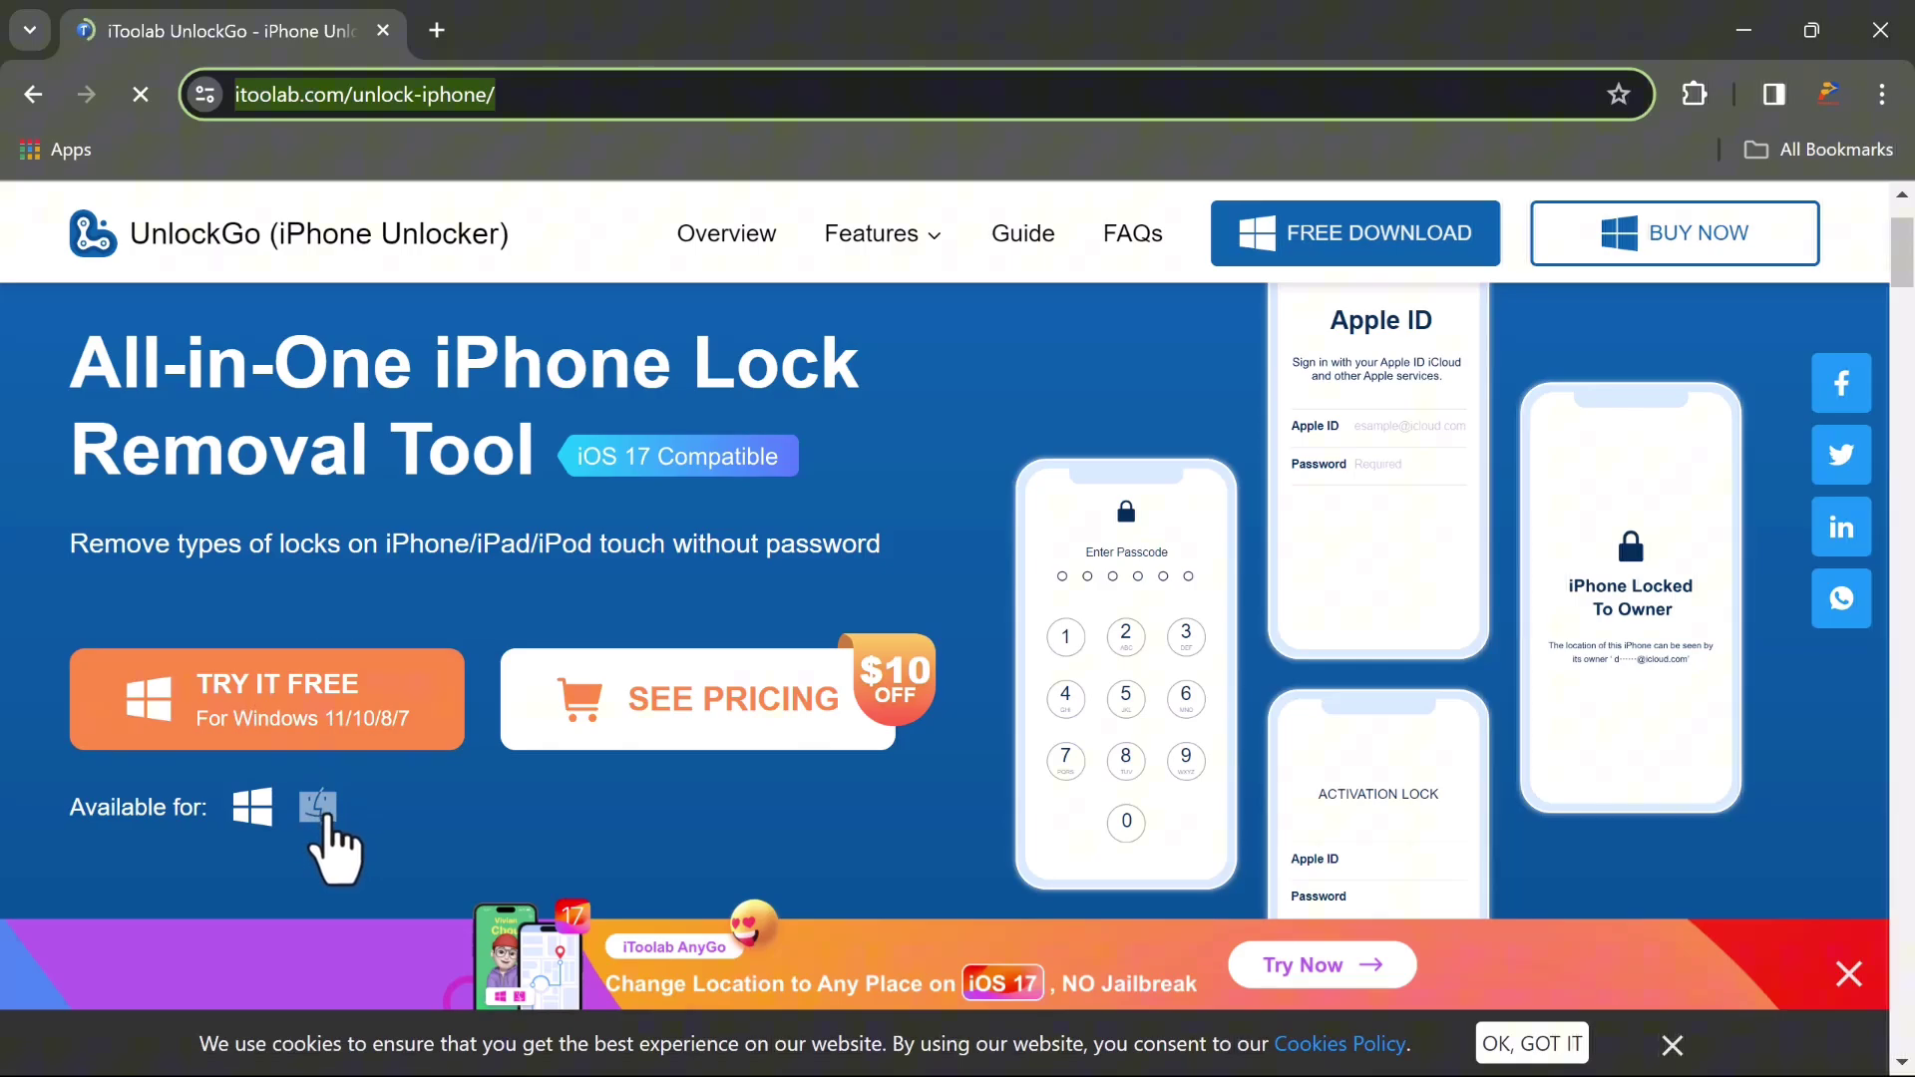
click(269, 729)
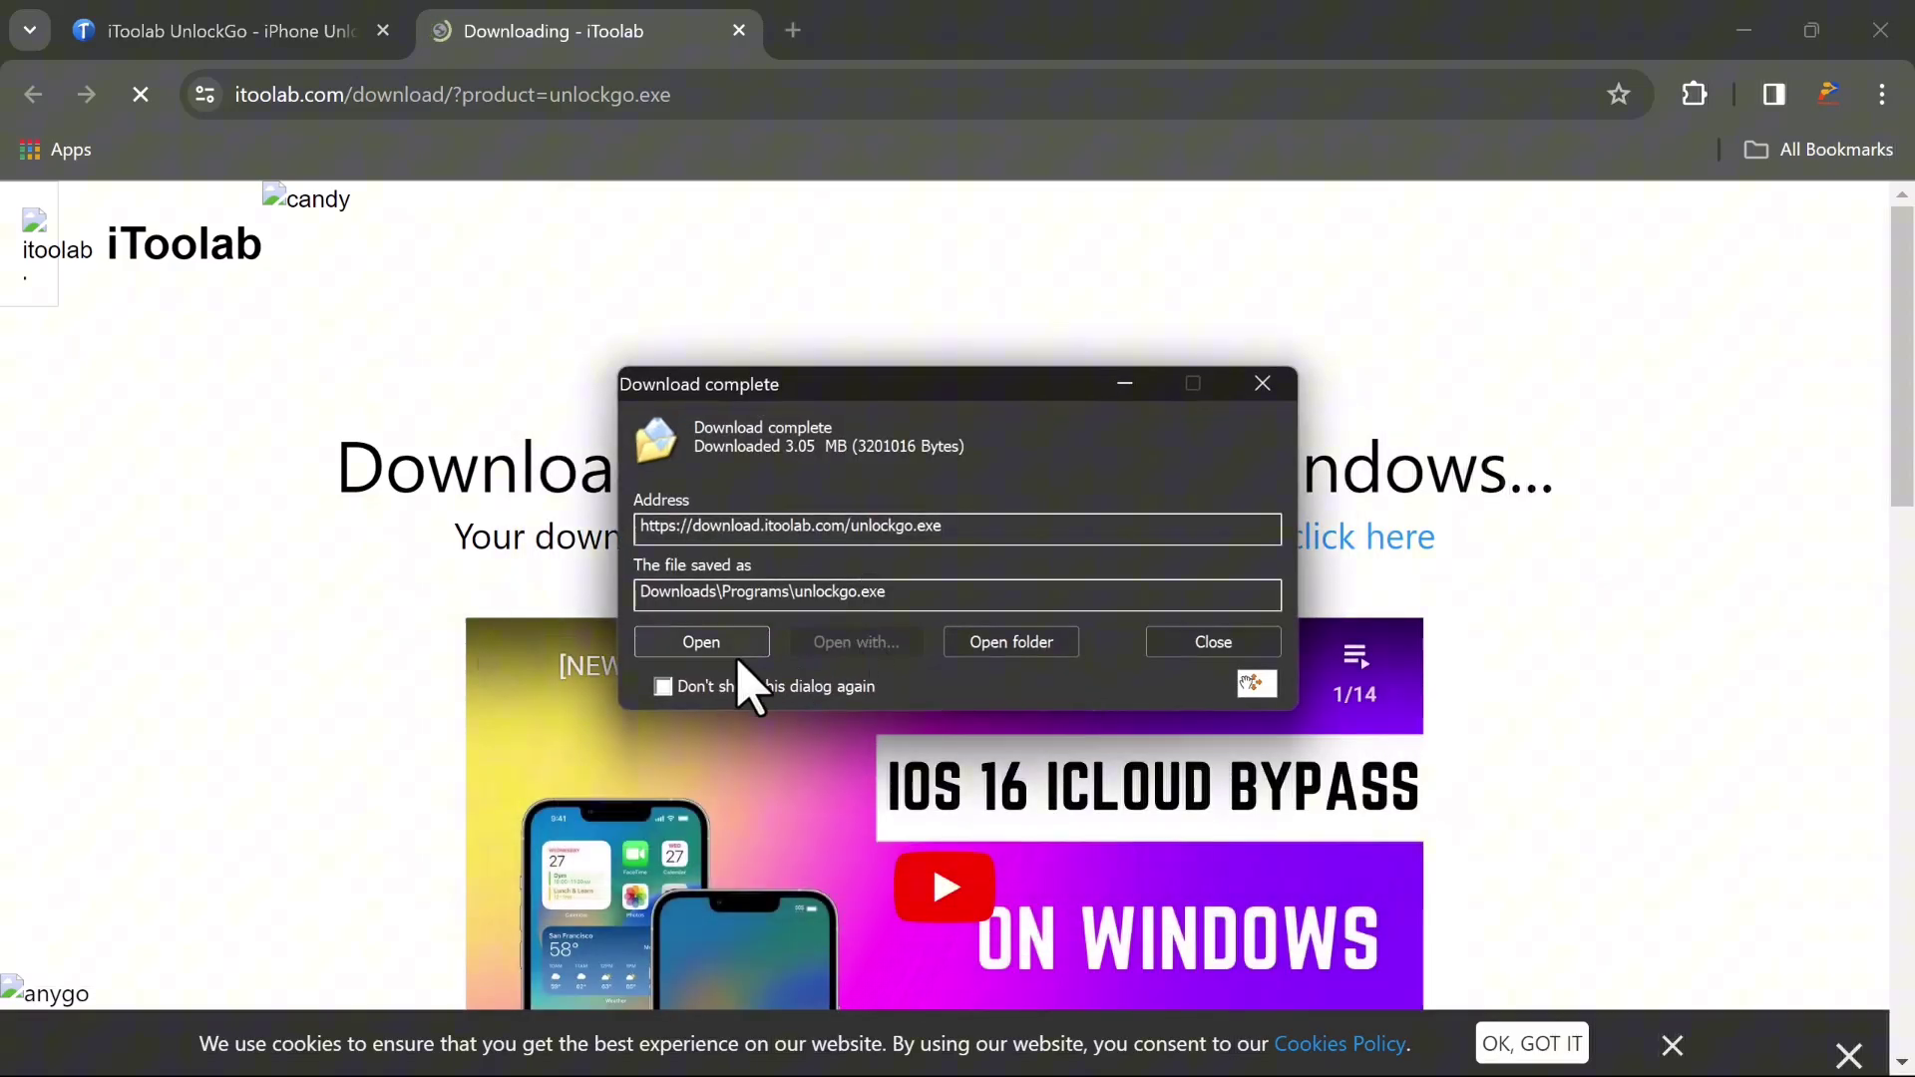
Run unlockgo.exe to install UnlockGo, then refresh the desktop to show its shortcut.
click(727, 647)
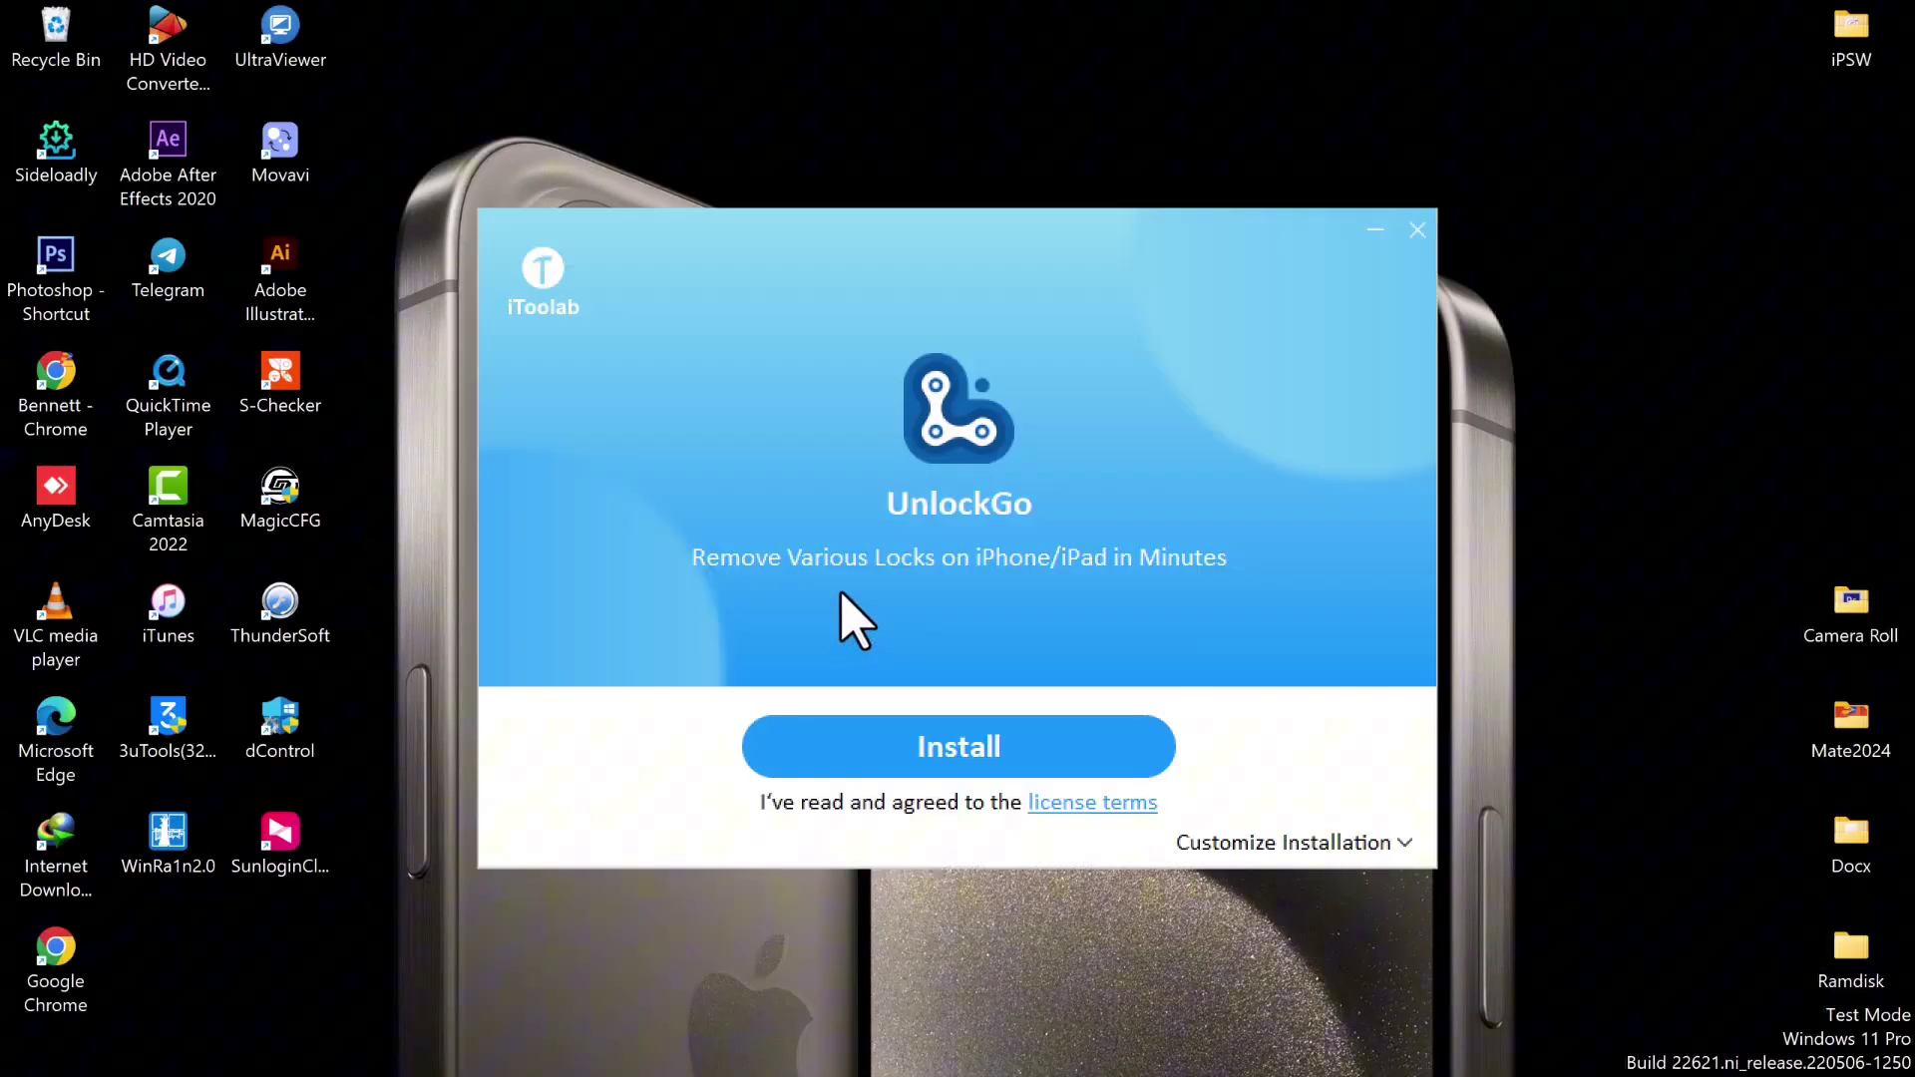
click(1023, 700)
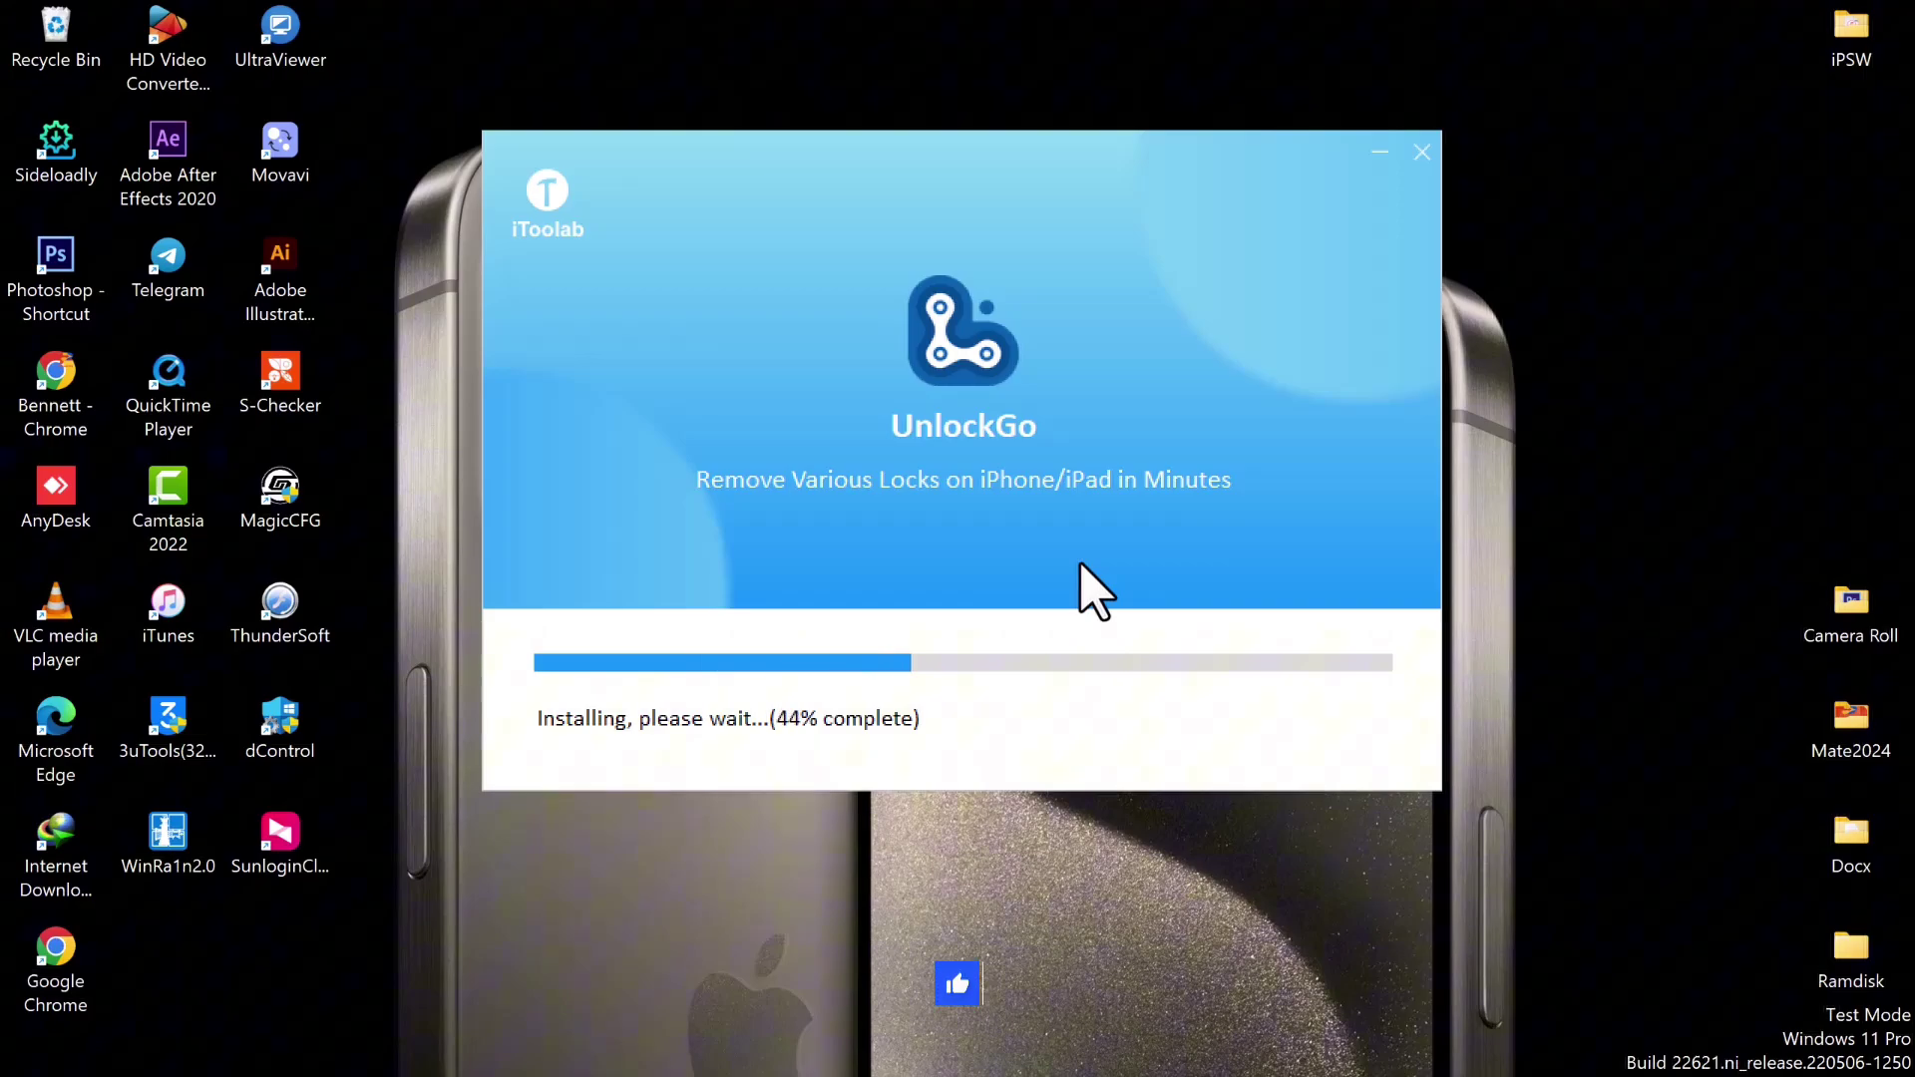
right_click(1579, 299)
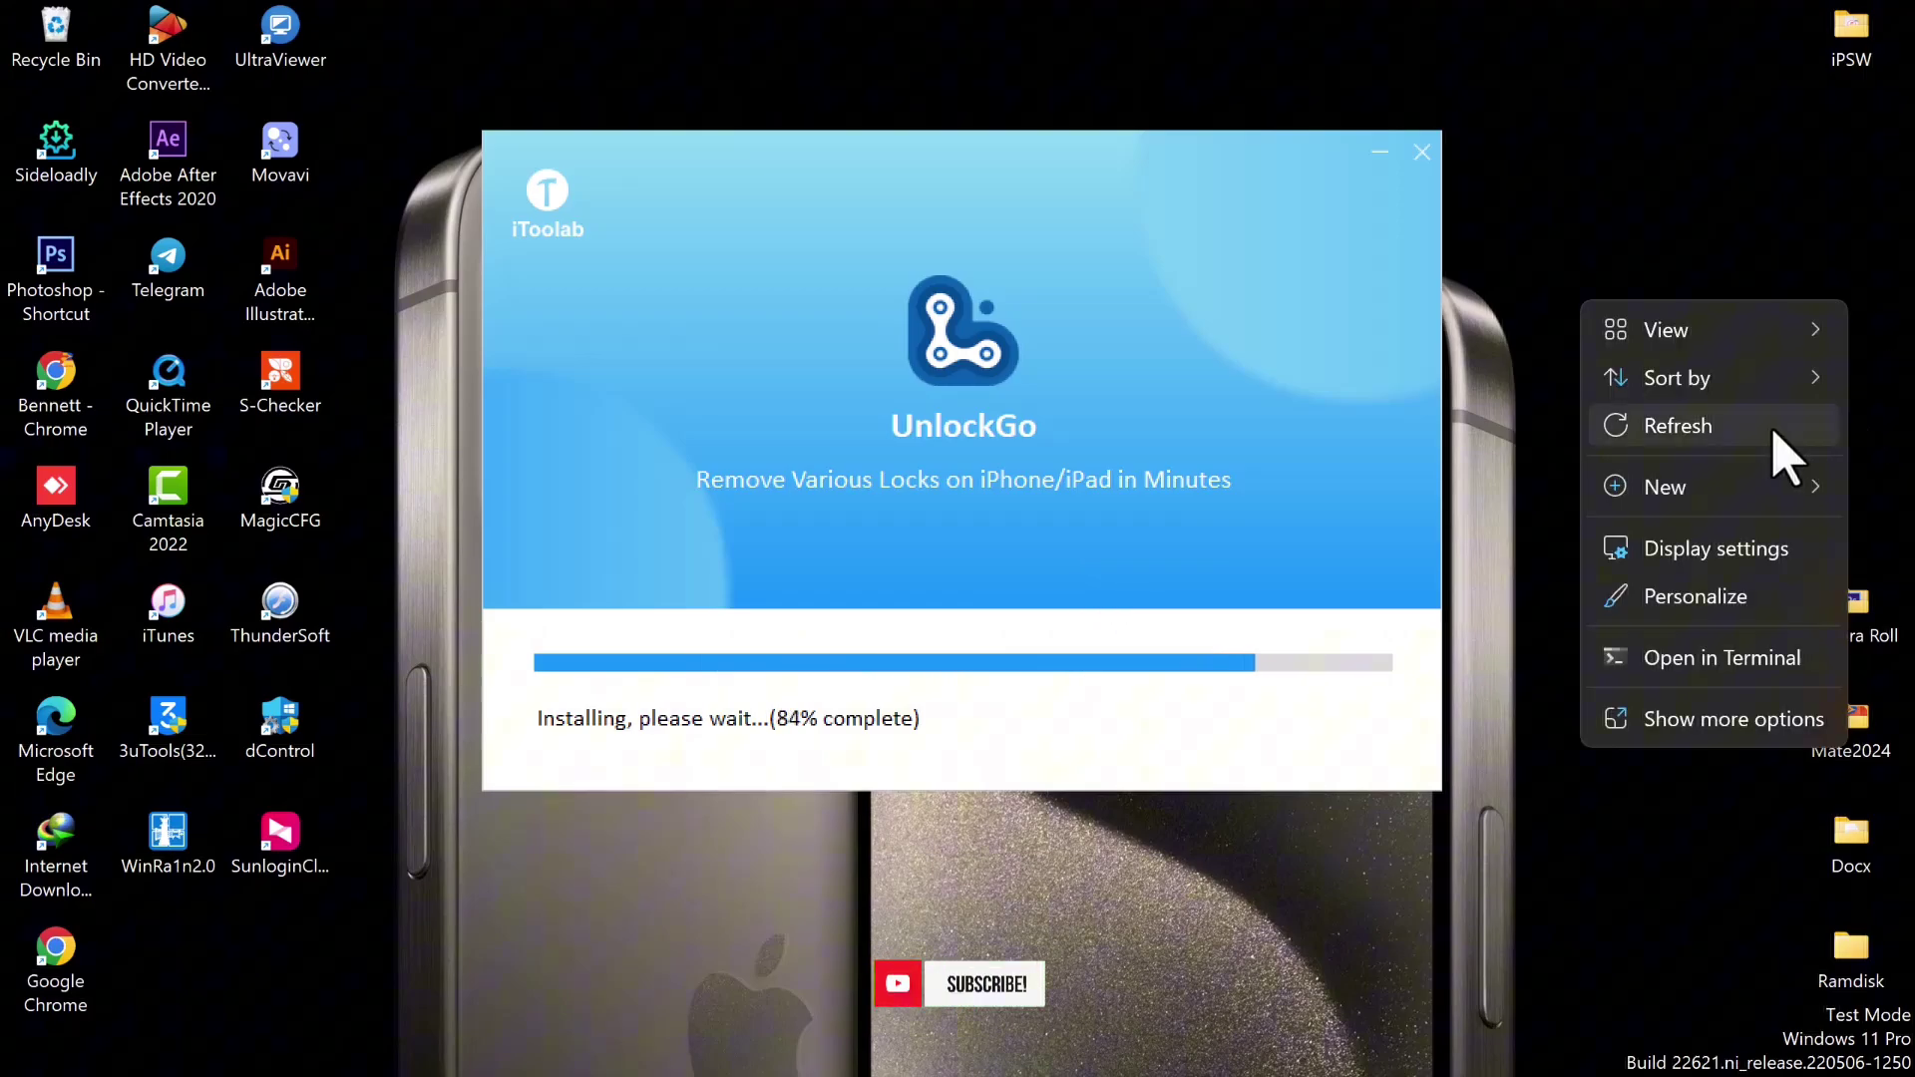
click(1747, 404)
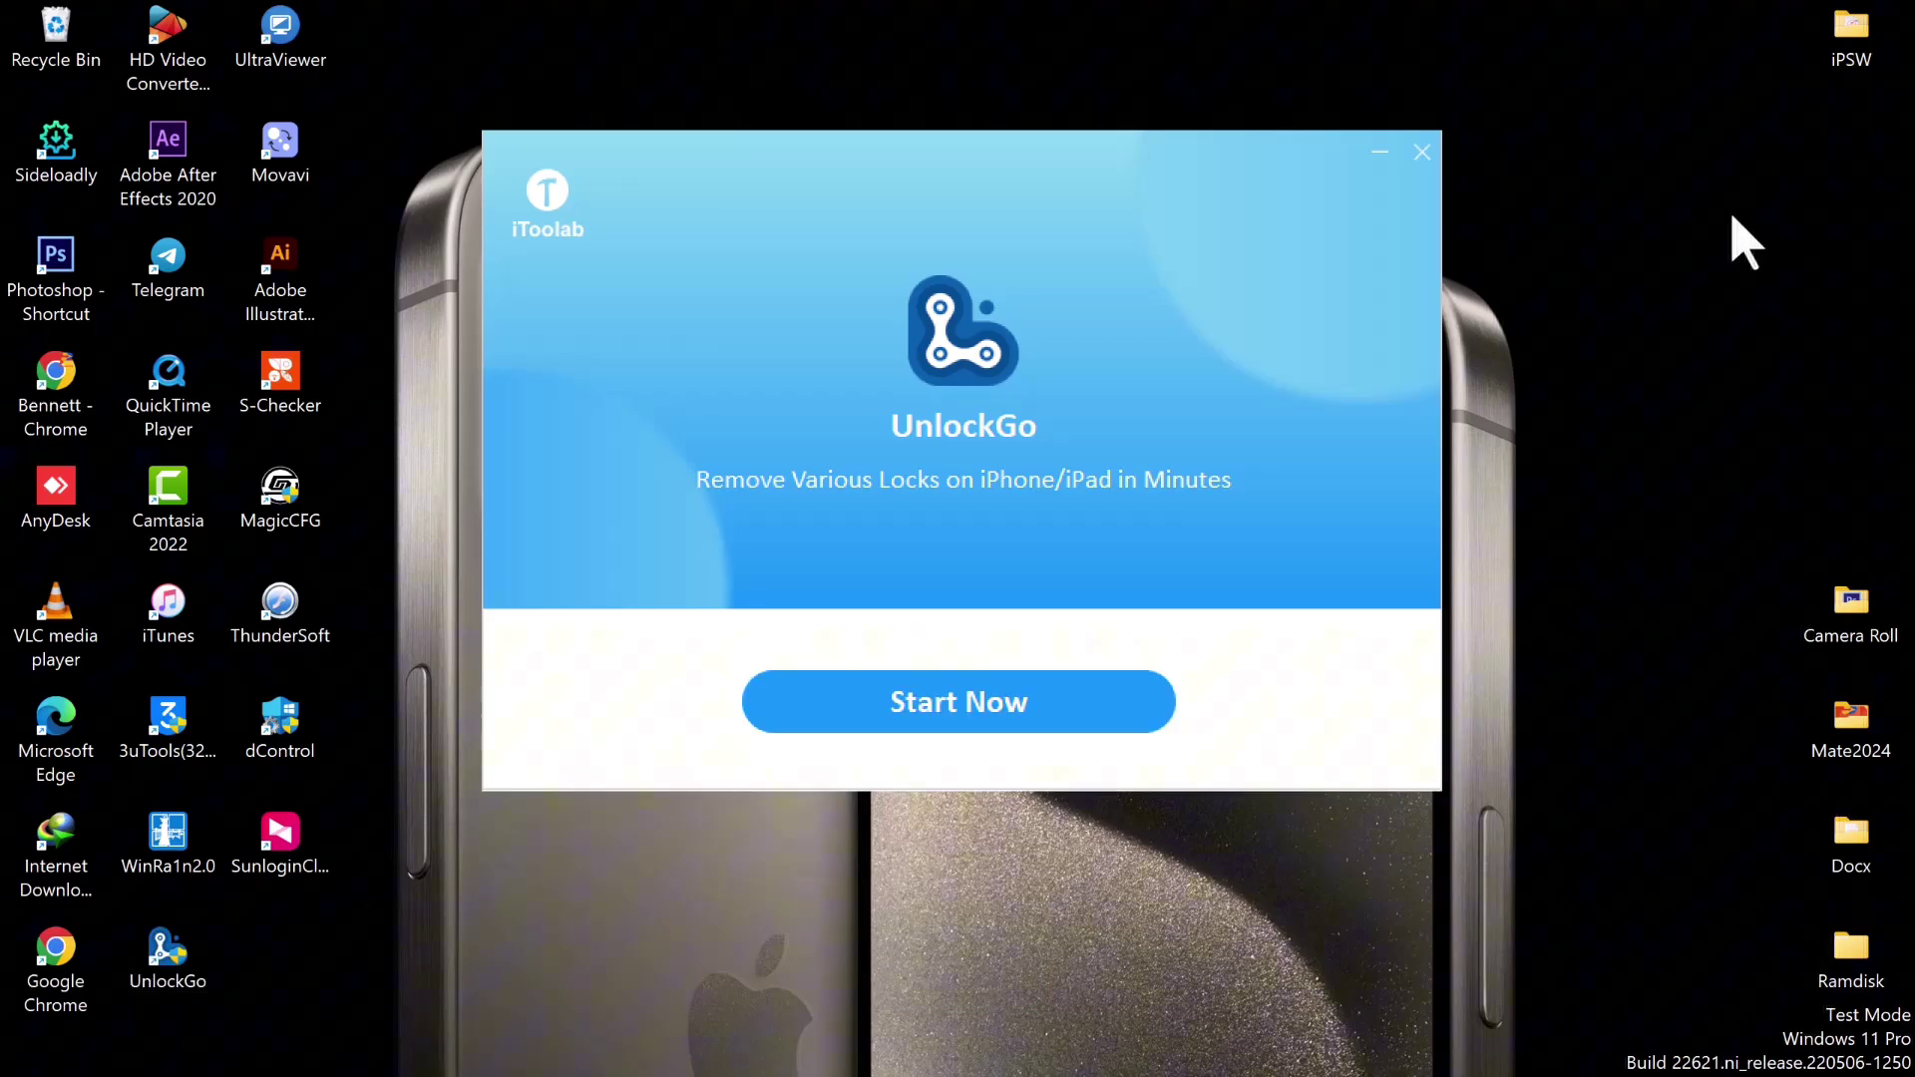
Launch UnlockGo from the installer and move its window to the screen's top-left corner.
click(1046, 741)
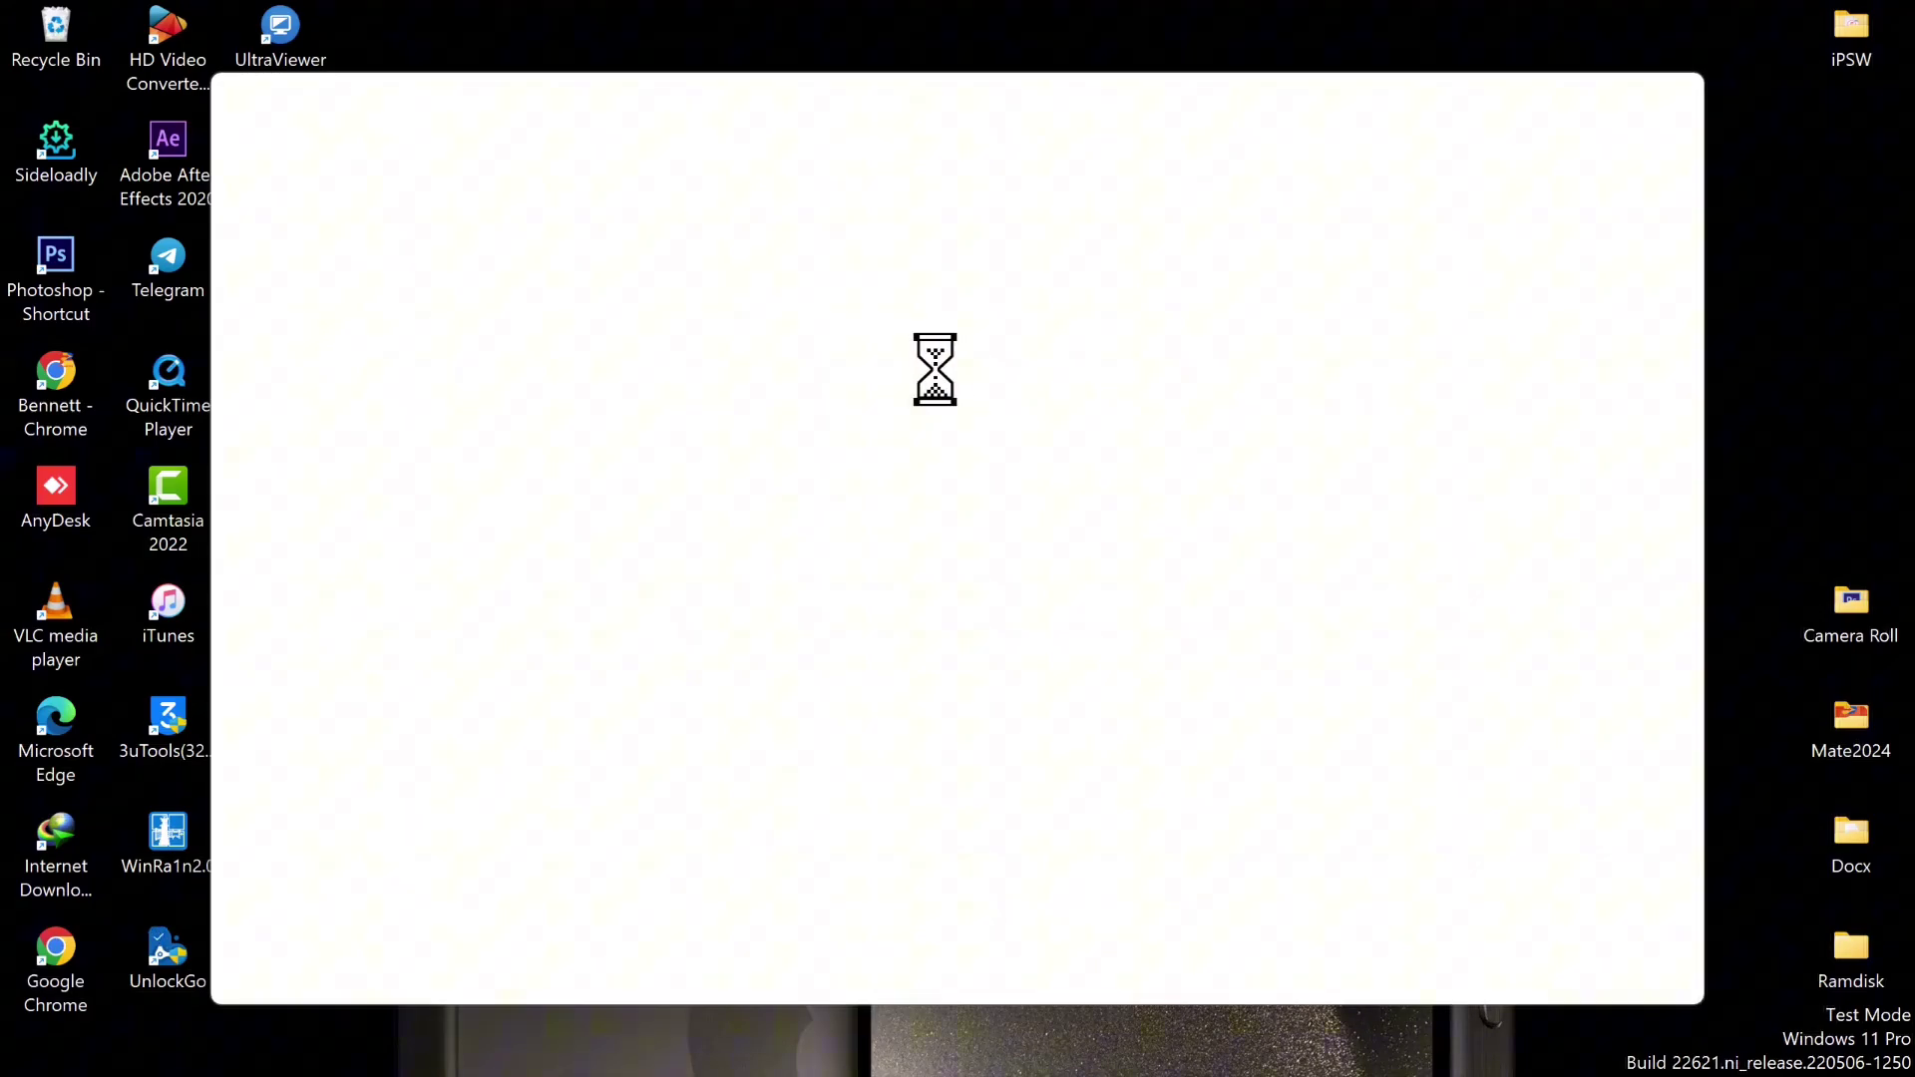
drag(1150, 99, 944, 33)
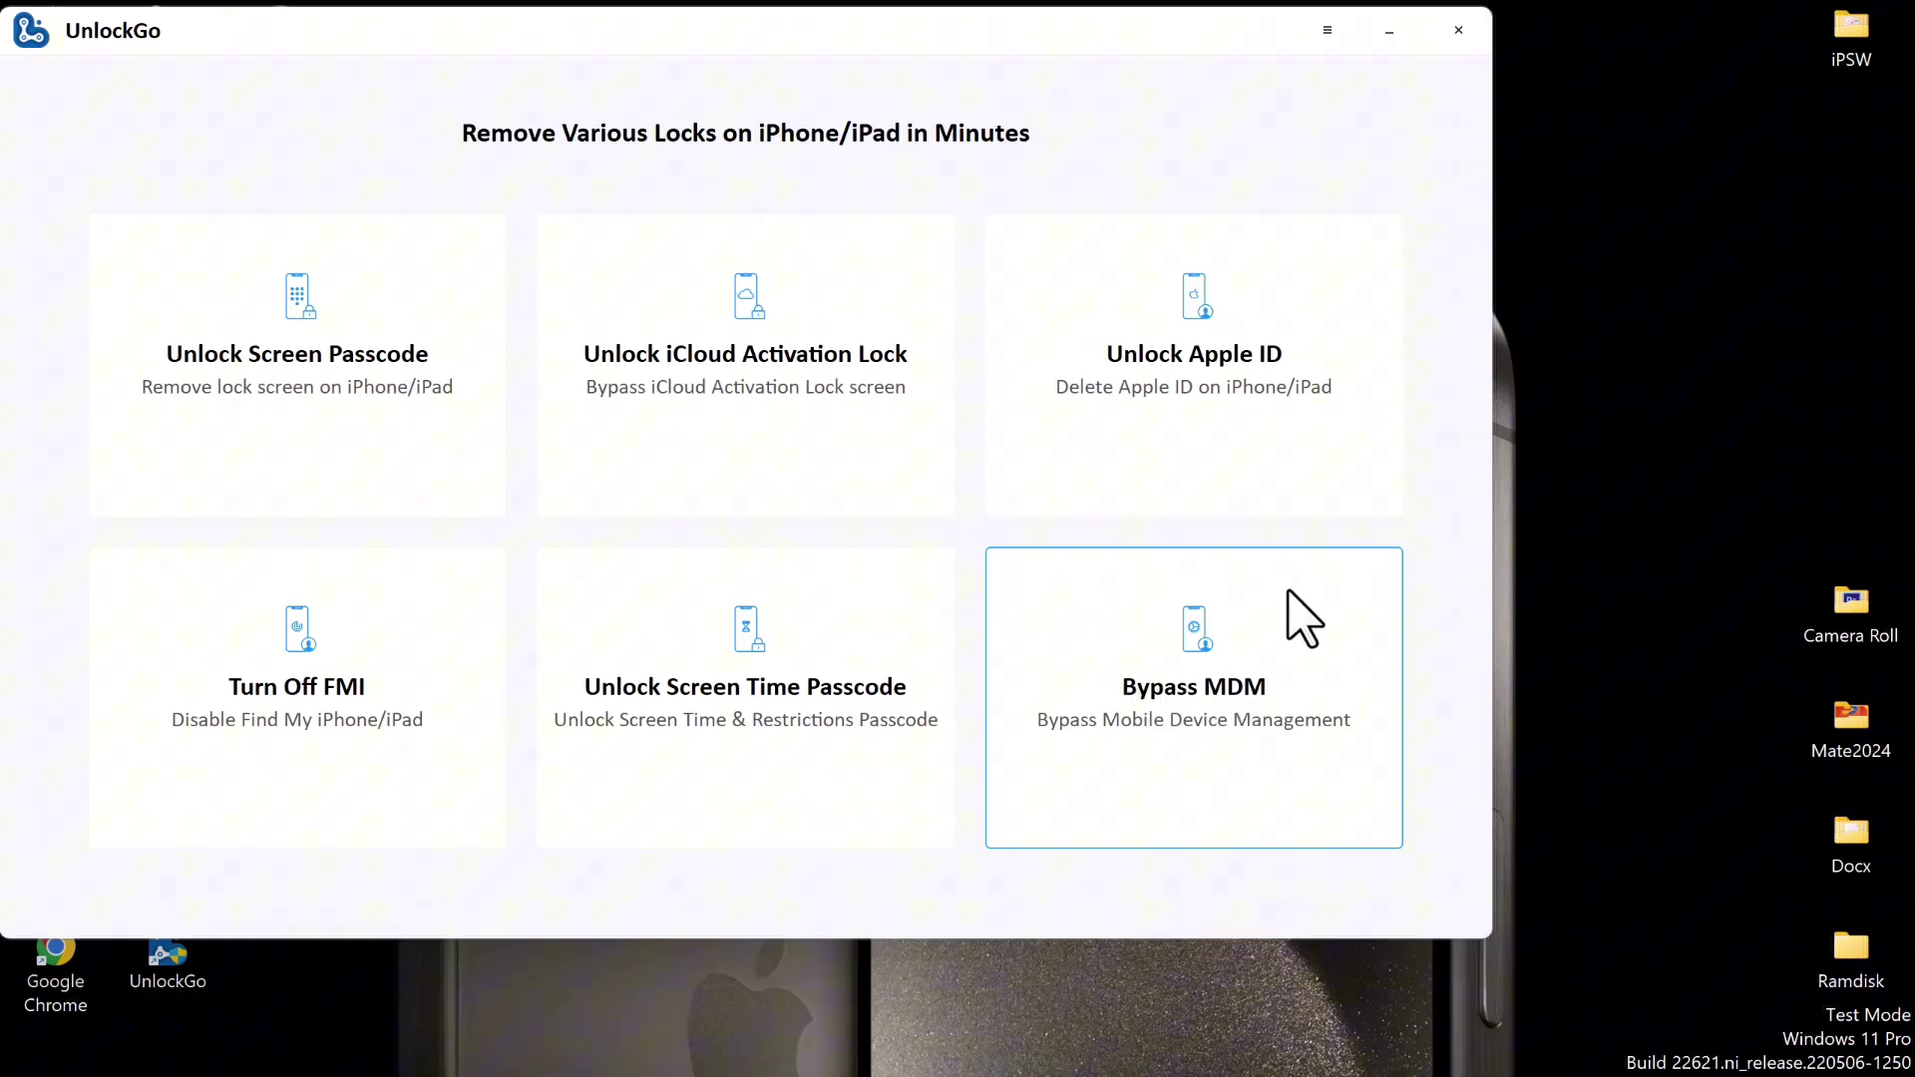
Start Unlock Apple ID, confirming screen lock and two-factor authentication are both enabled.
click(1193, 333)
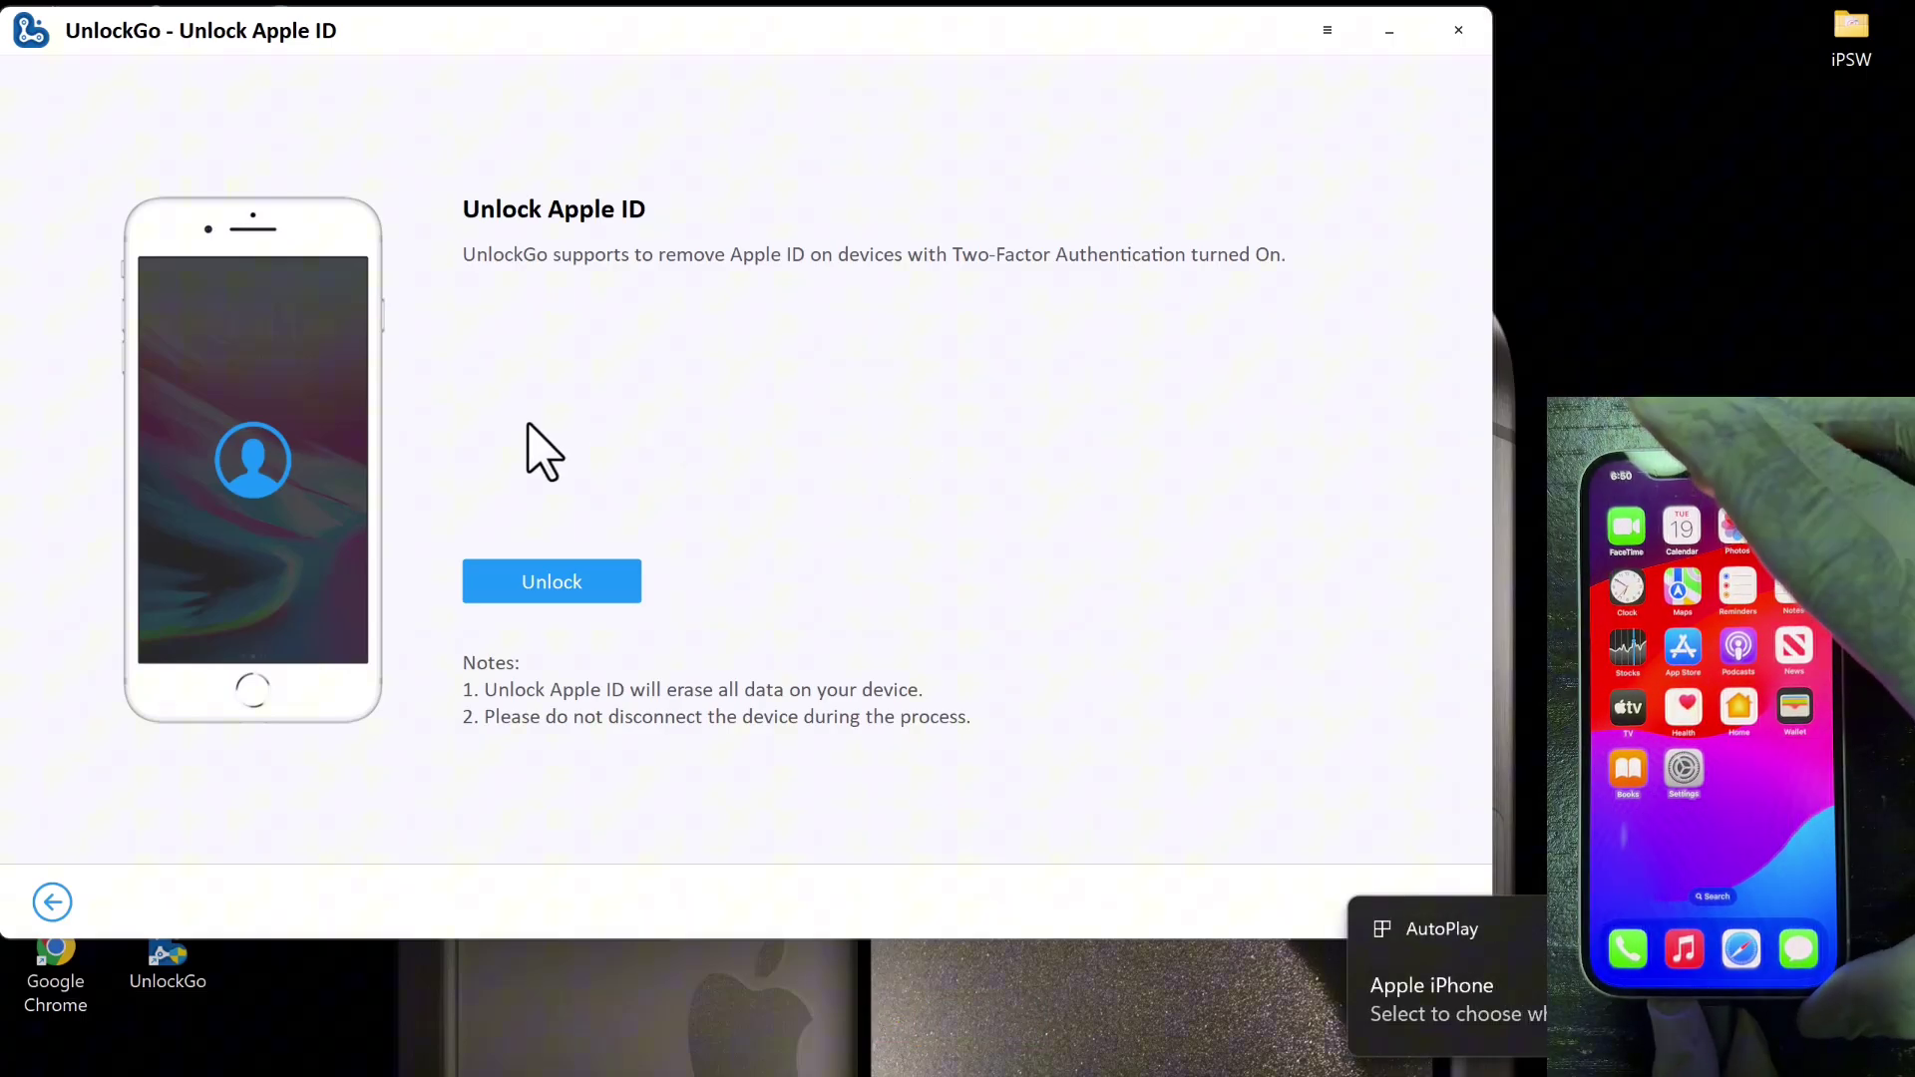
click(583, 592)
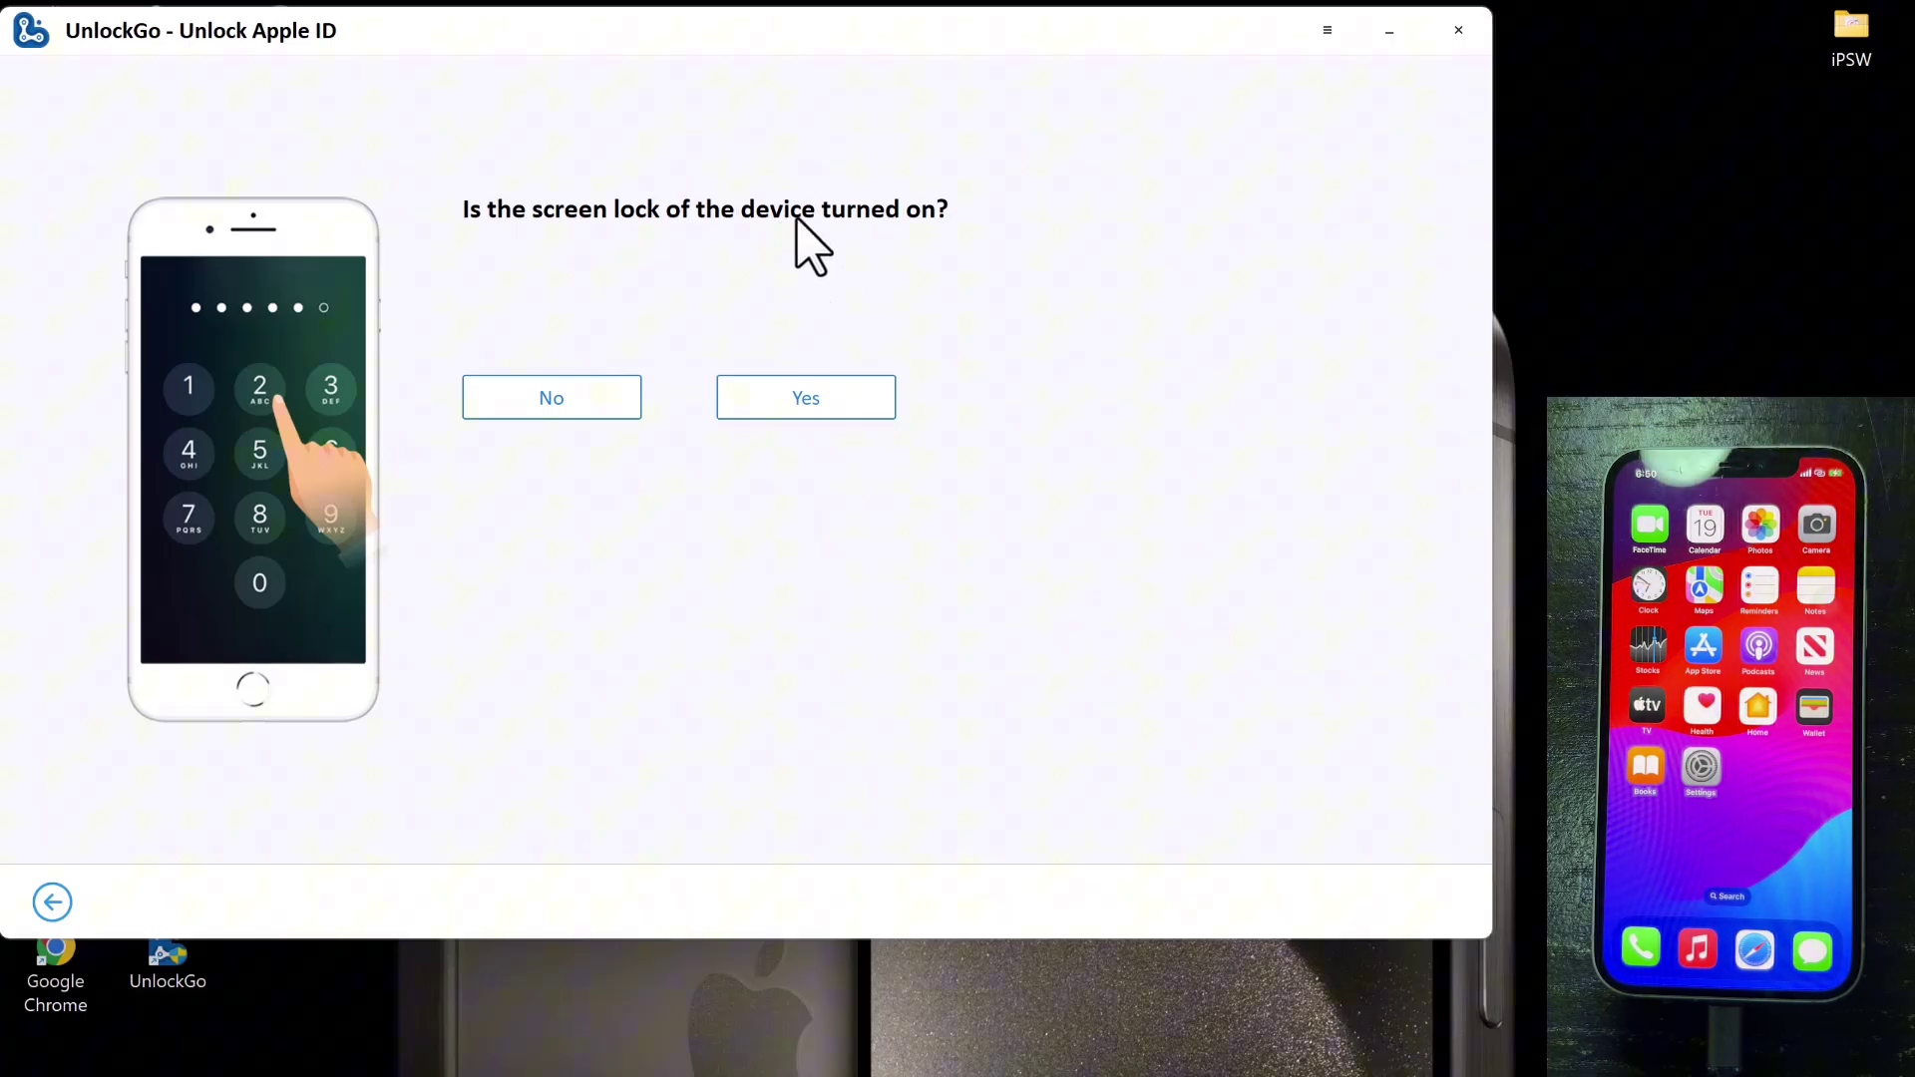
click(820, 404)
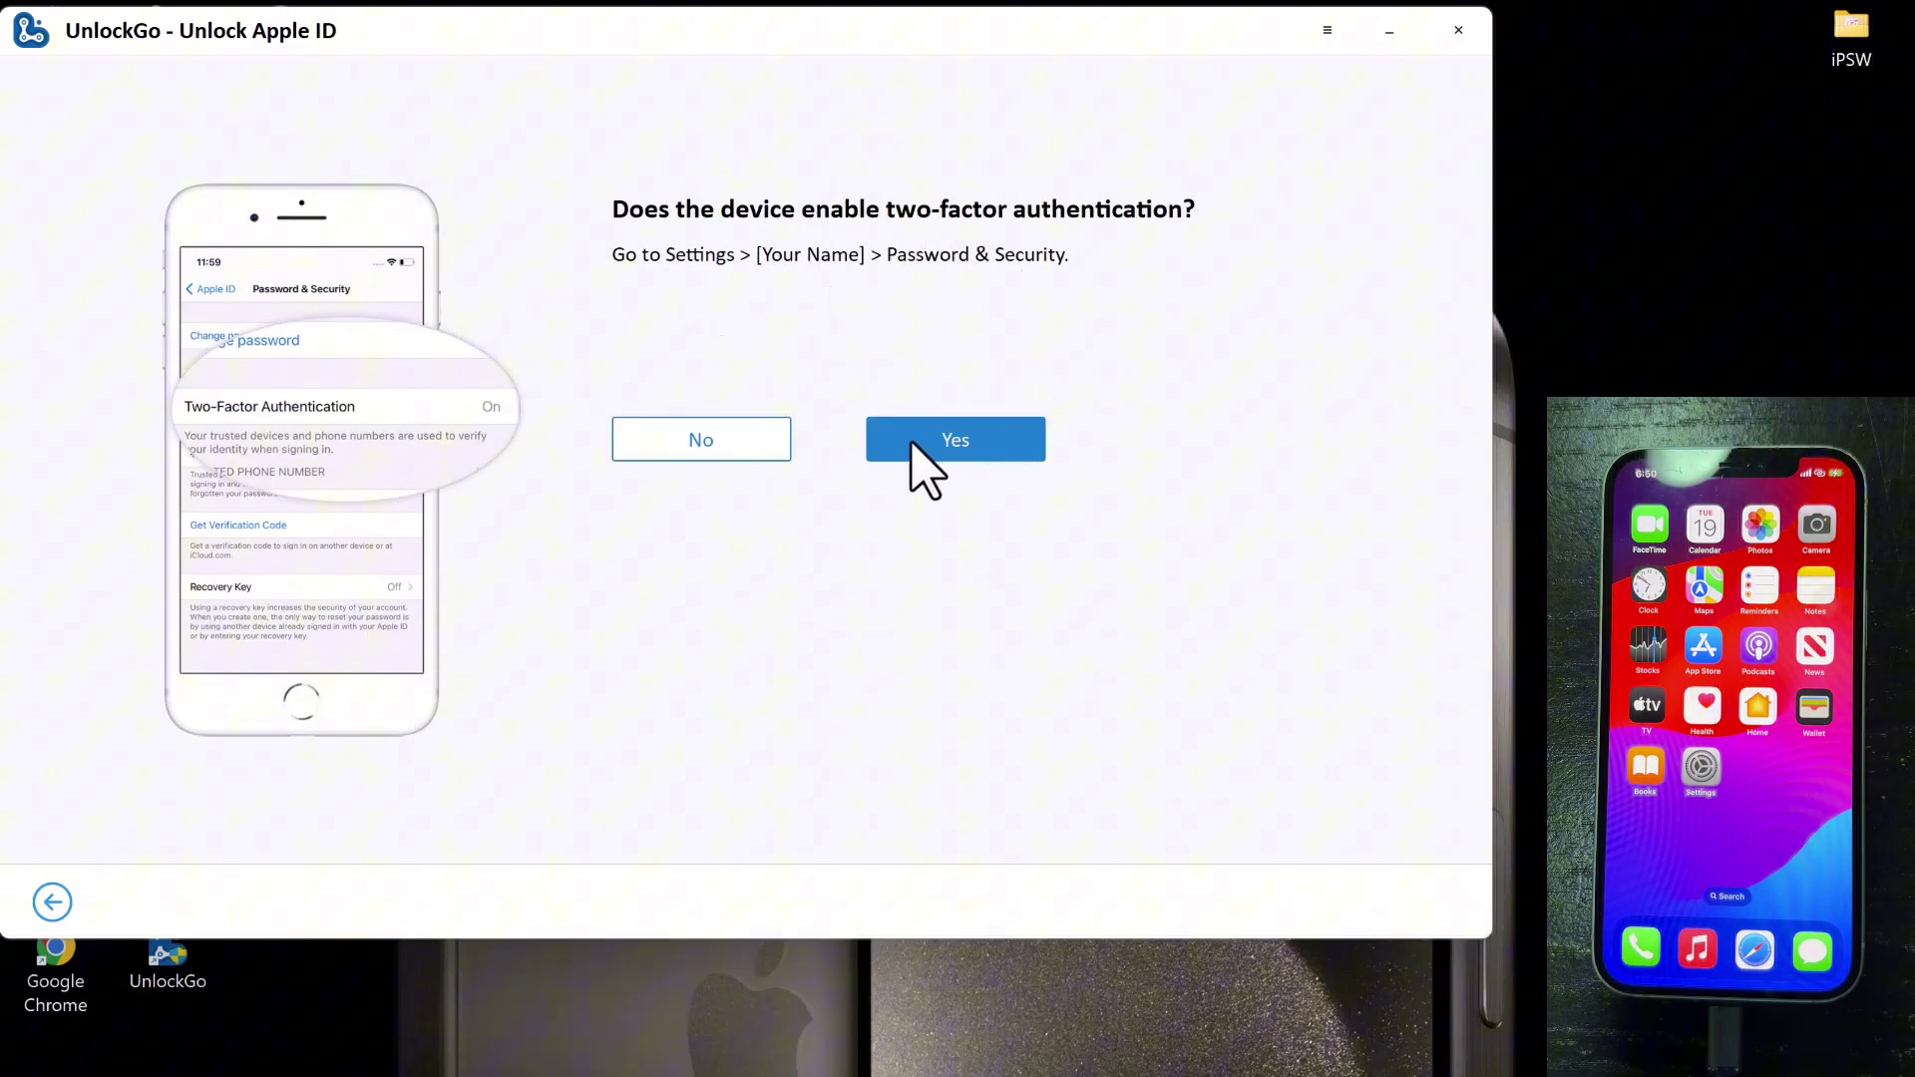
click(954, 448)
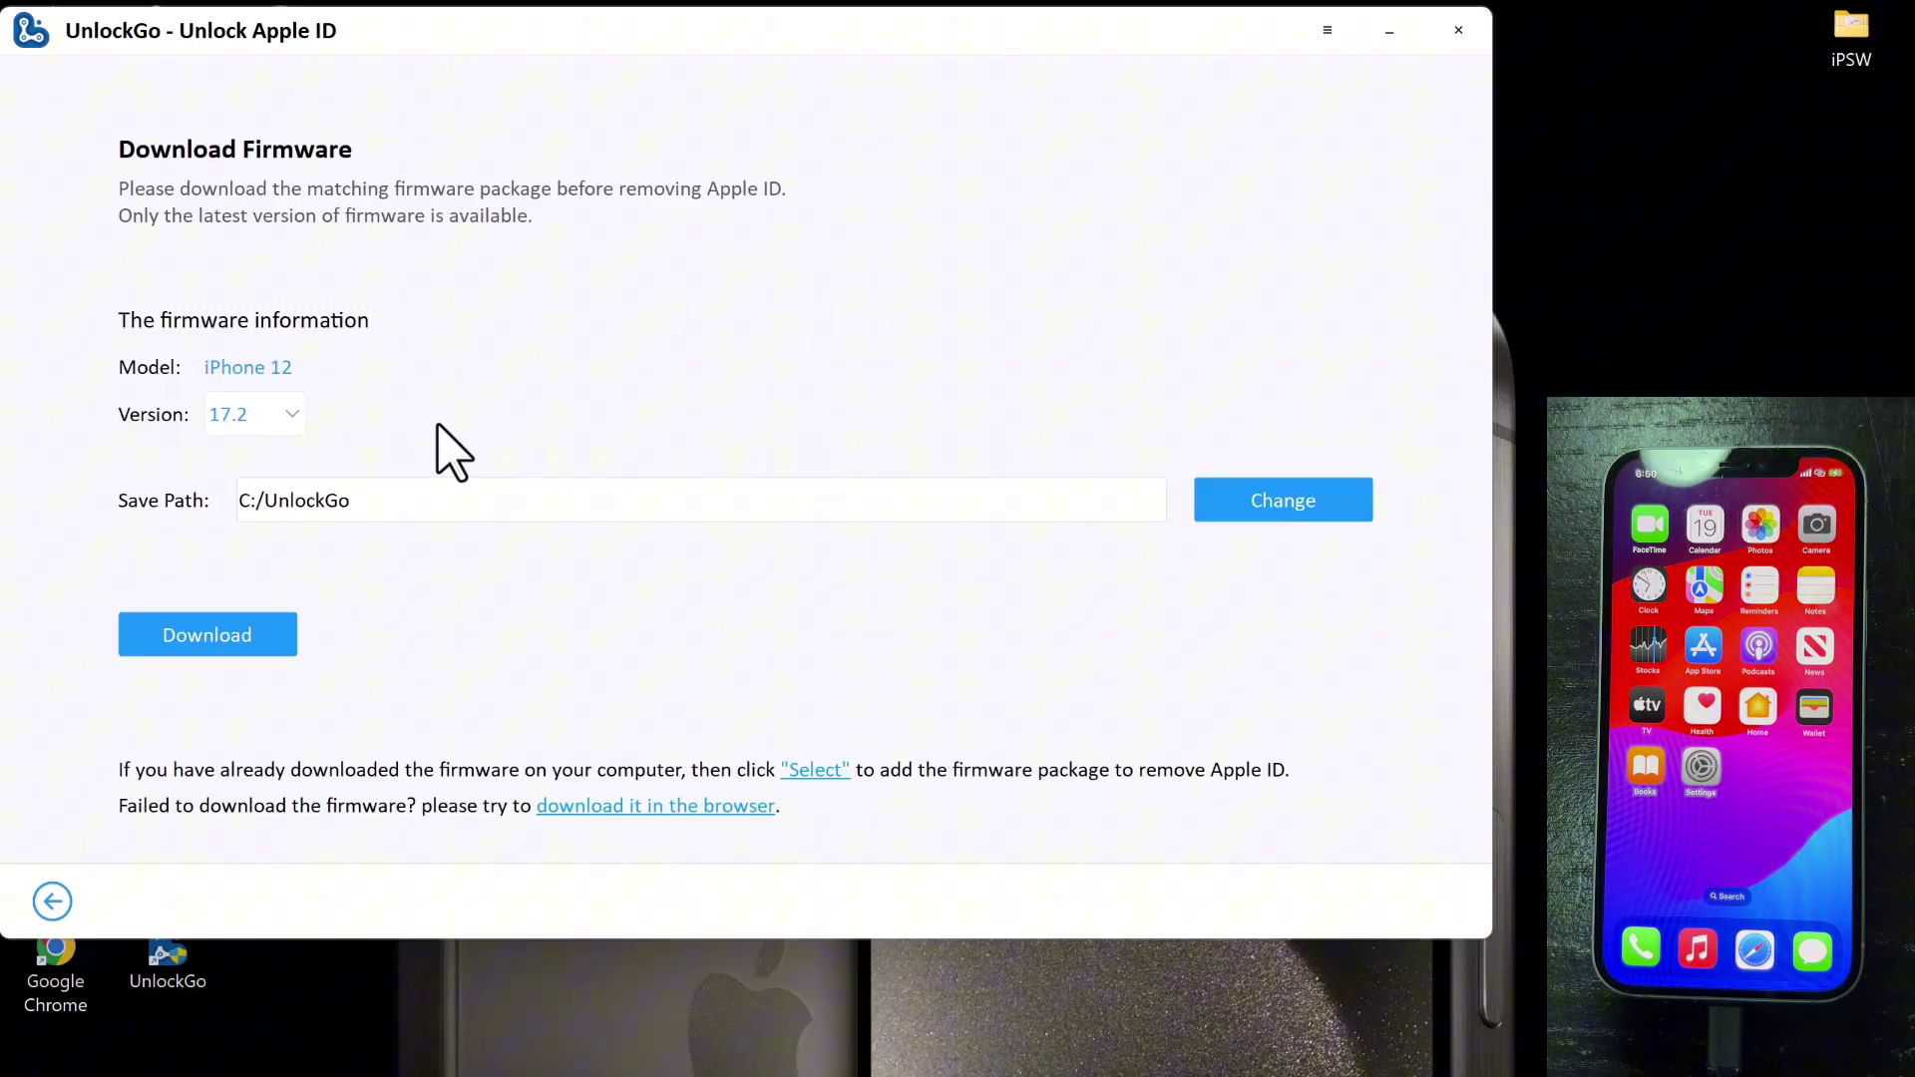
Keep firmware version 17.2 and select the iPhone13,2 restore file from Desktop > iPSW.
click(256, 415)
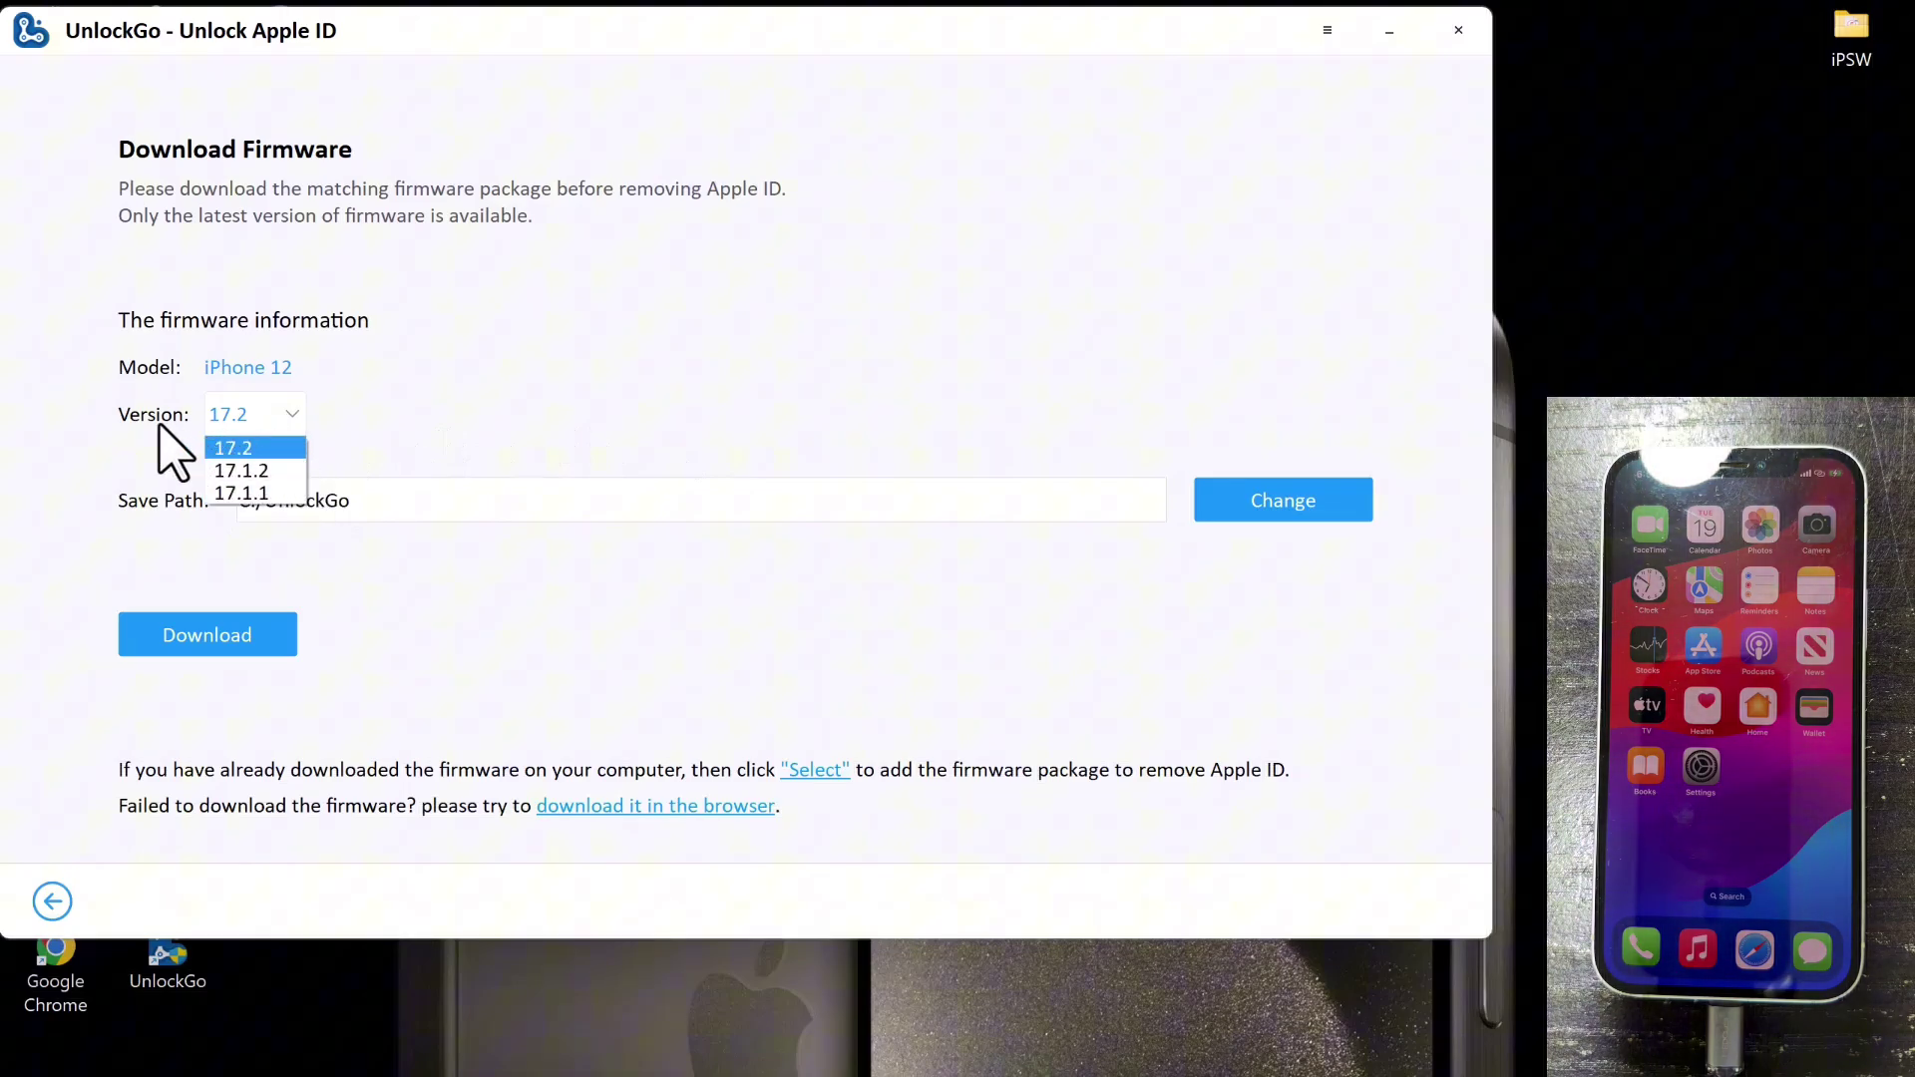
click(247, 445)
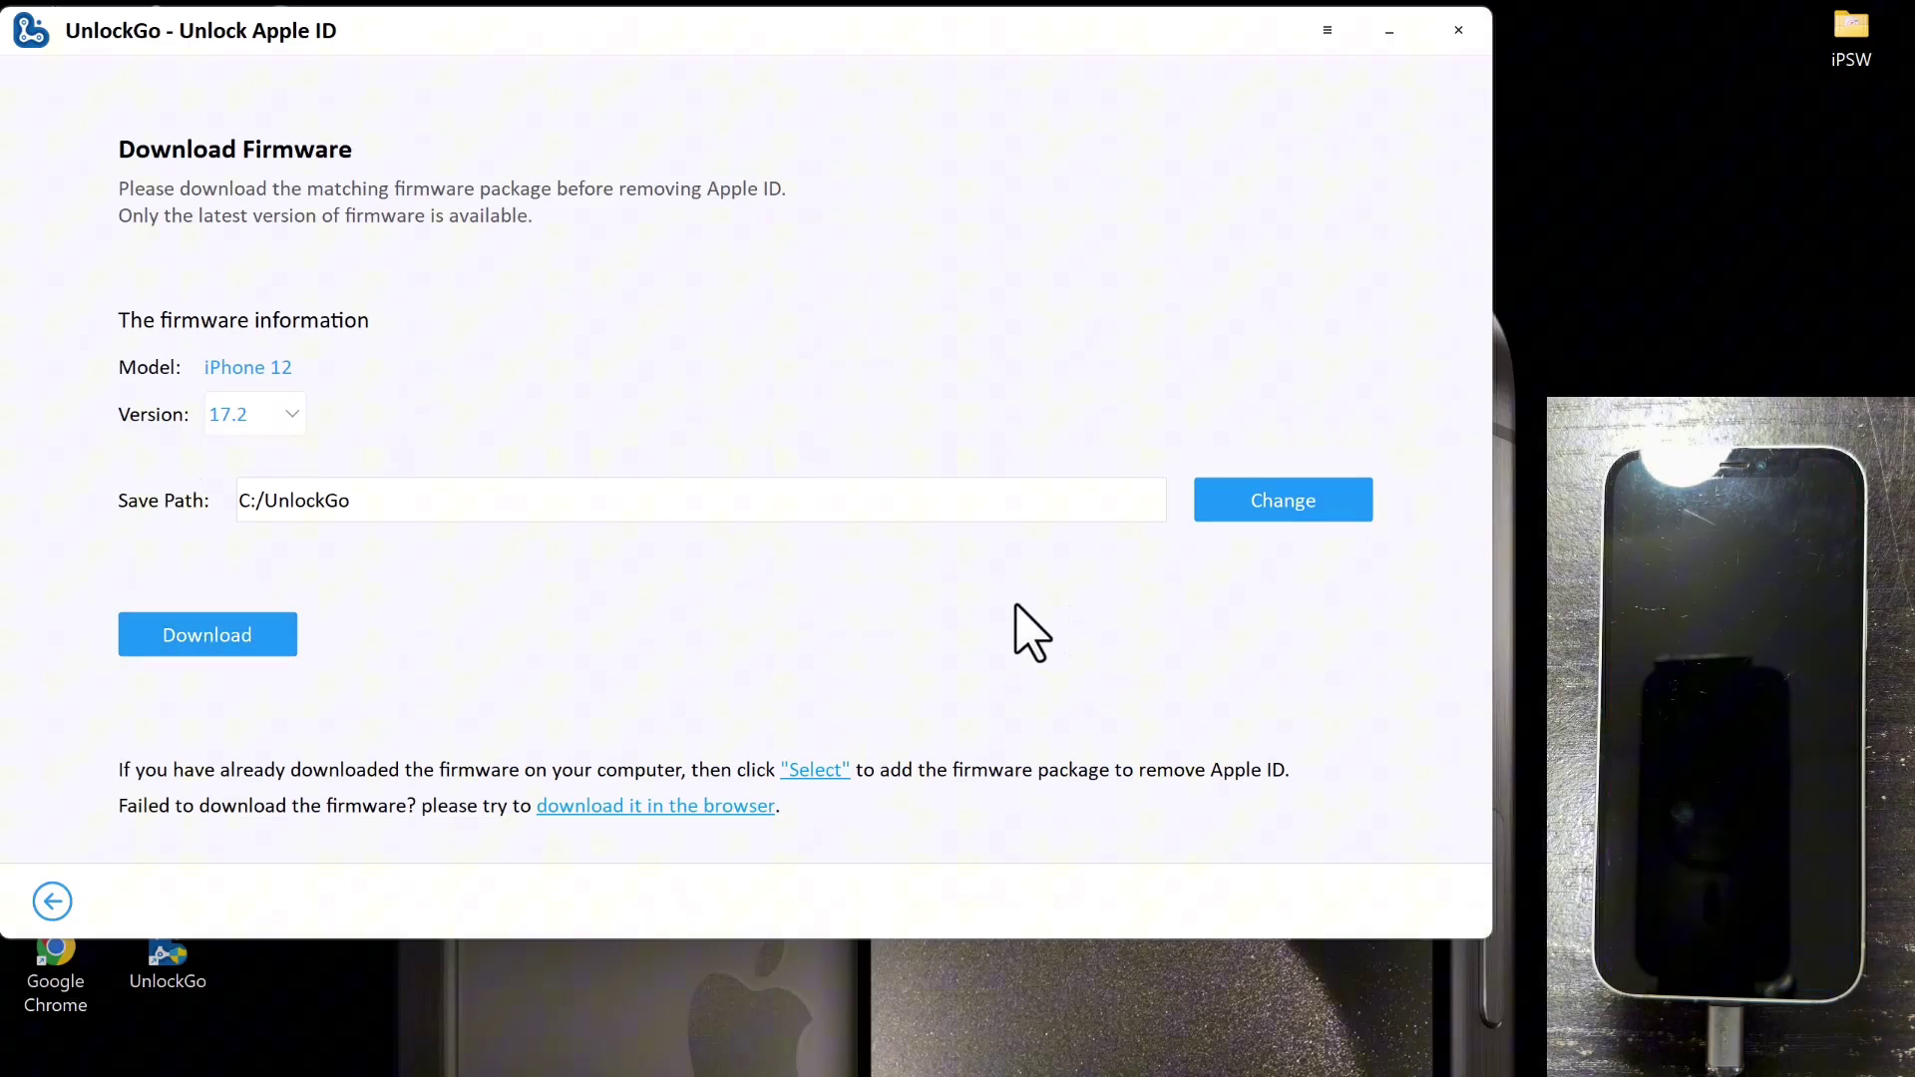
click(816, 768)
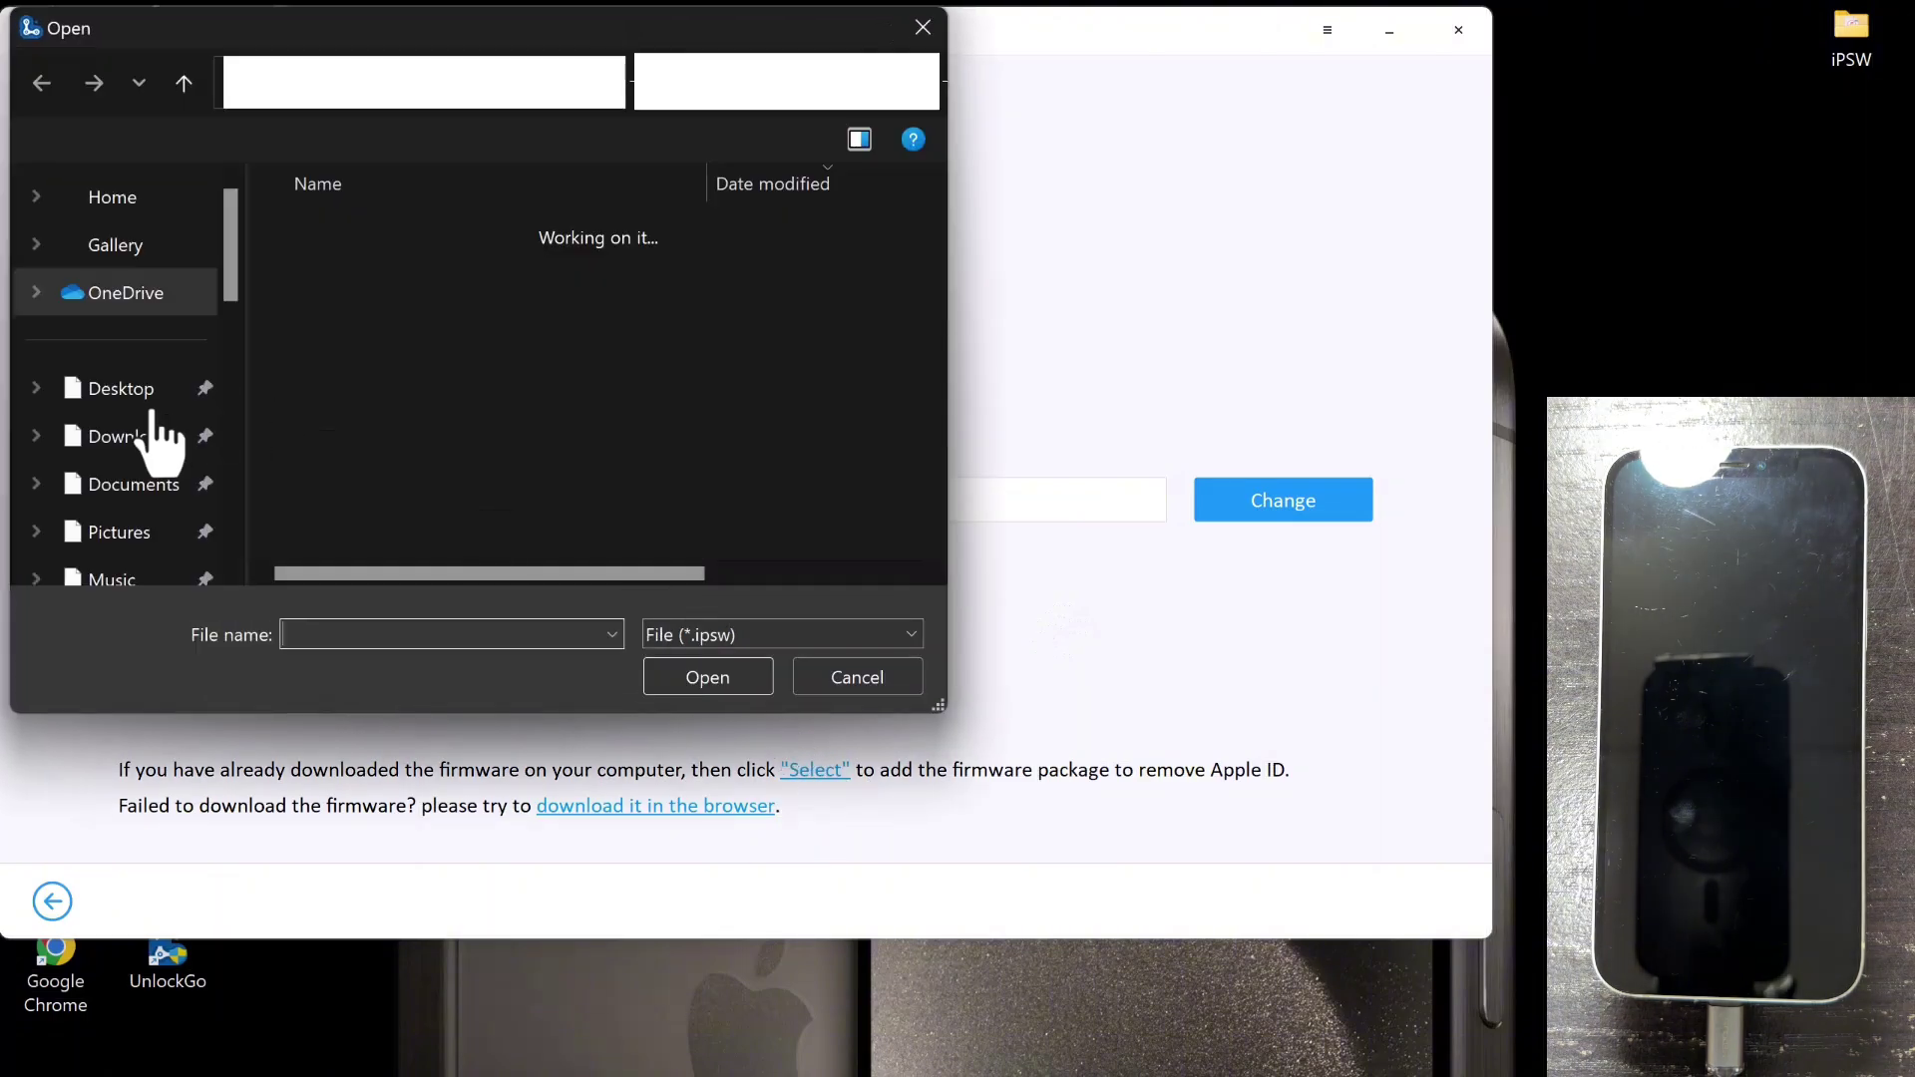
click(122, 284)
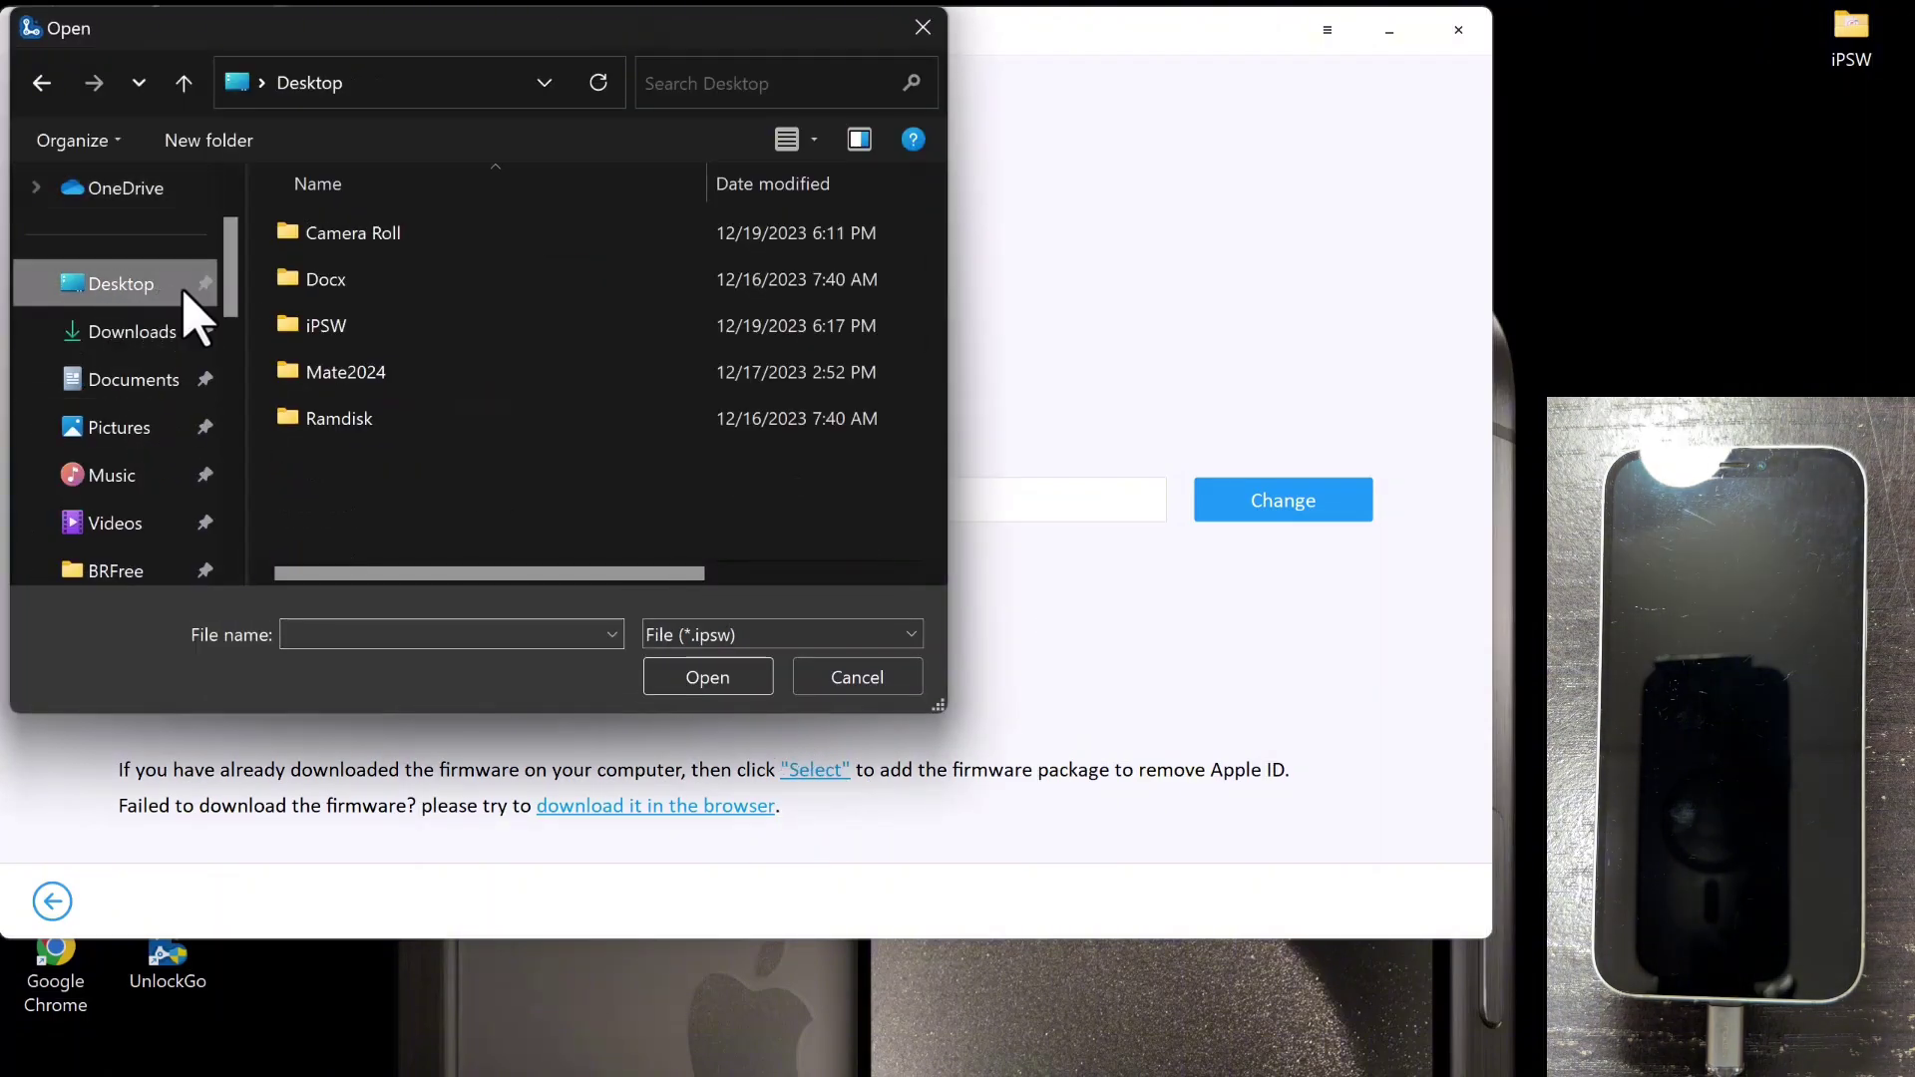
double_click(386, 355)
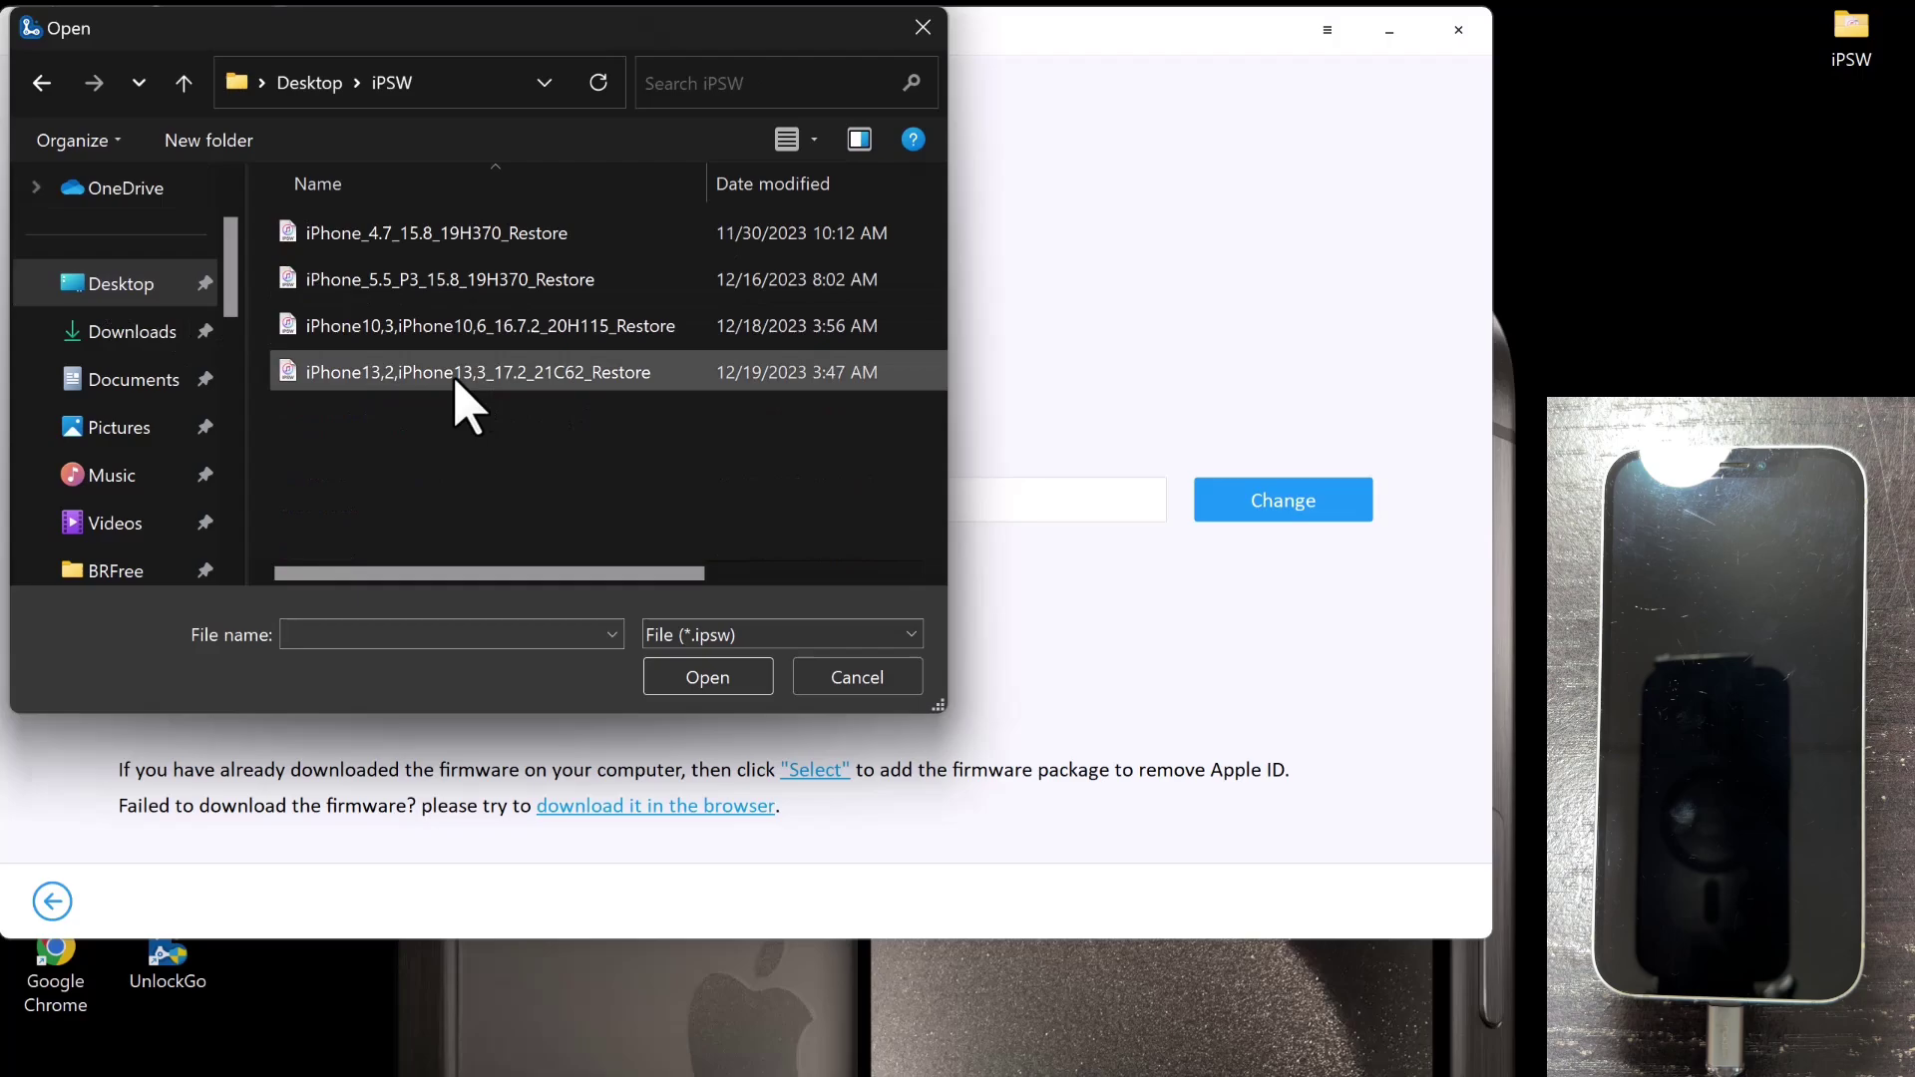
double_click(429, 392)
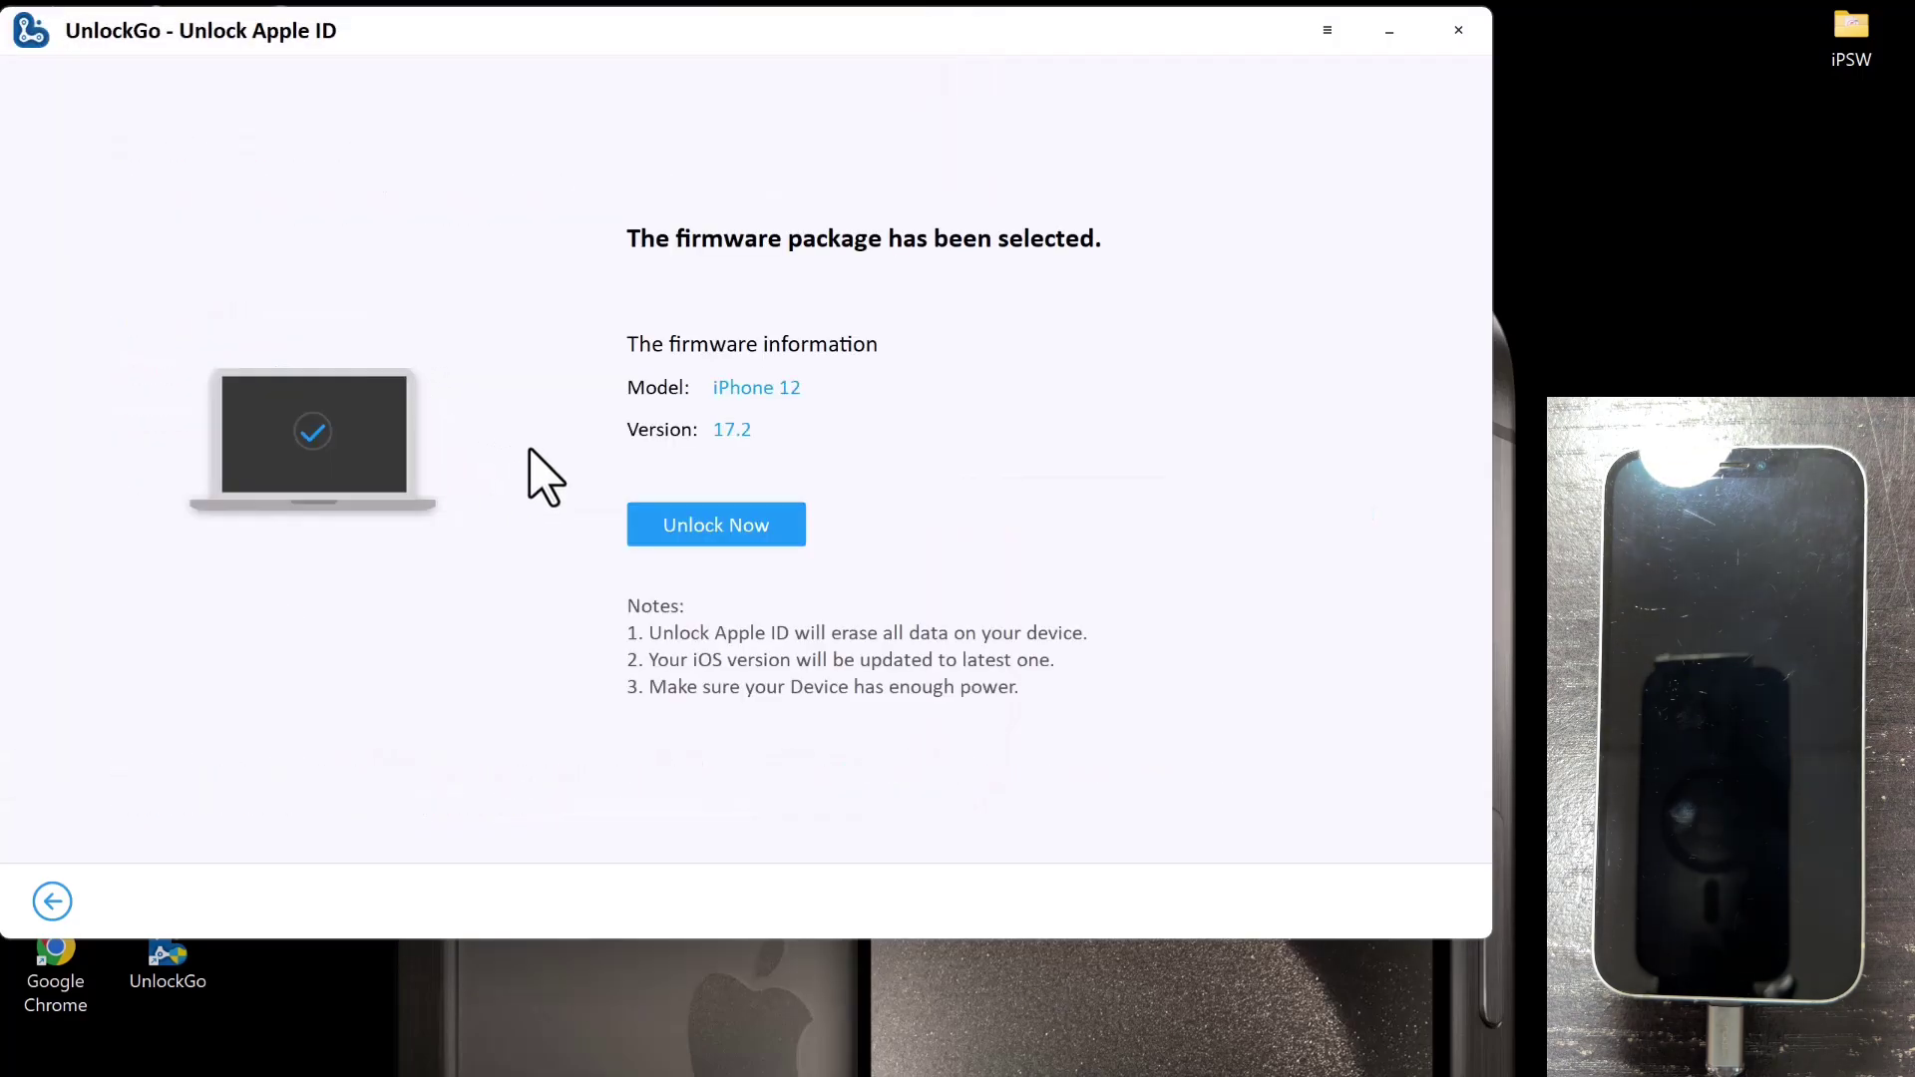
Run Unlock Now to remove the Apple ID with the selected 17.2 firmware.
click(658, 526)
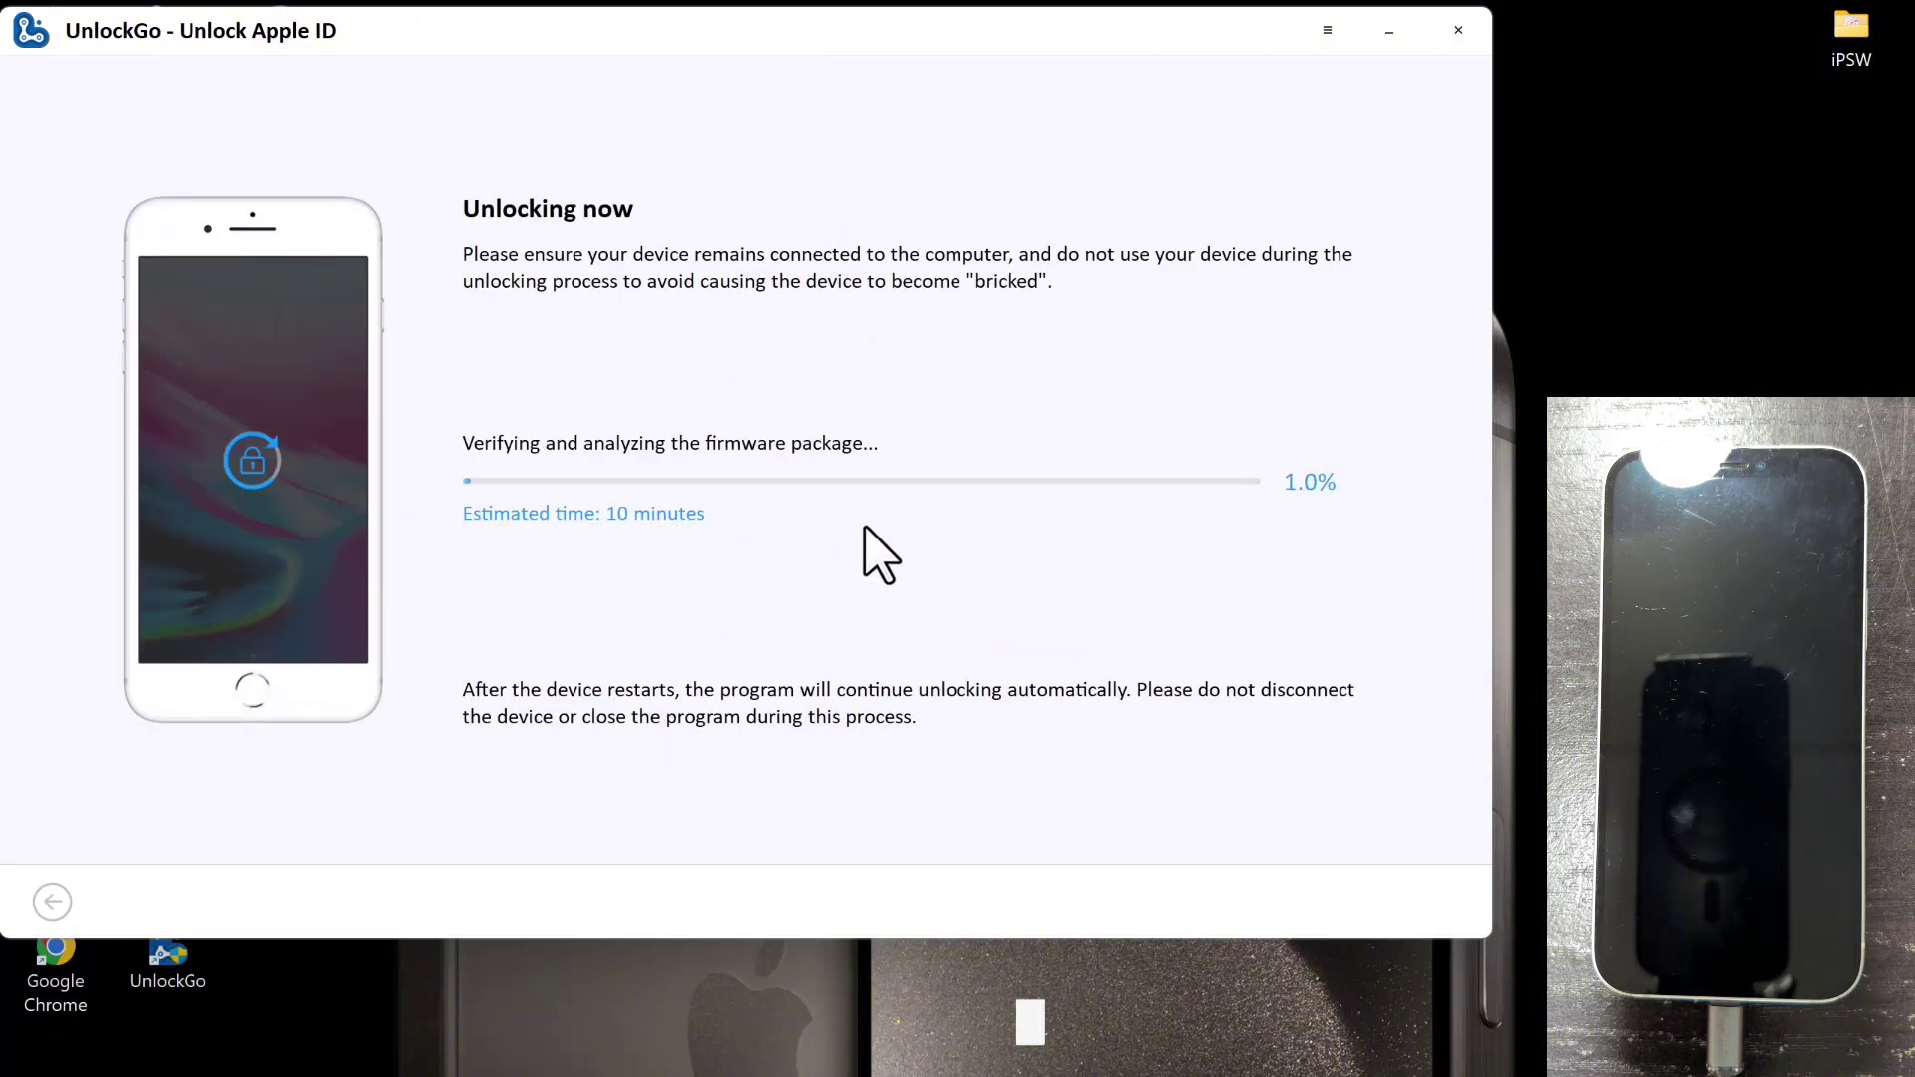